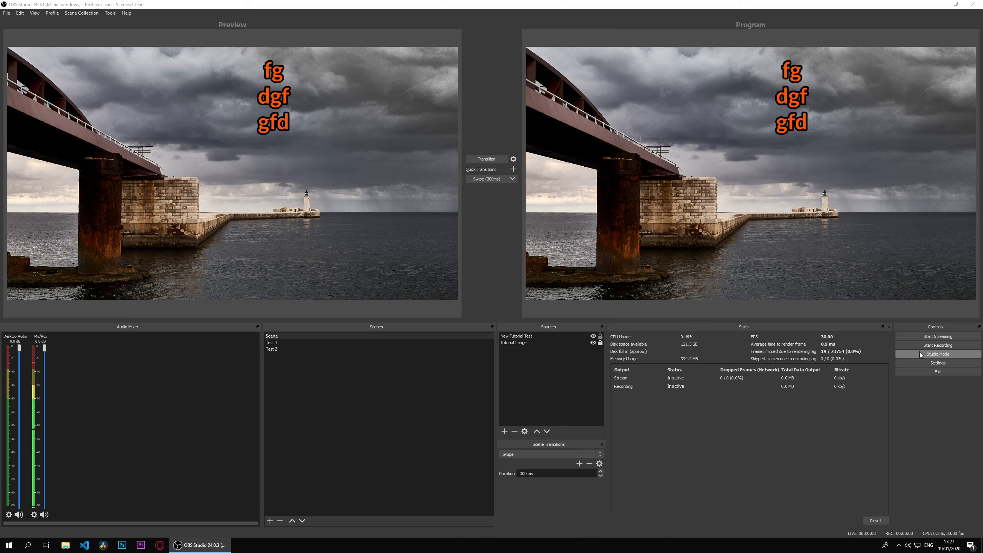
- Open the Output settings and view the available output modes
click(925, 364)
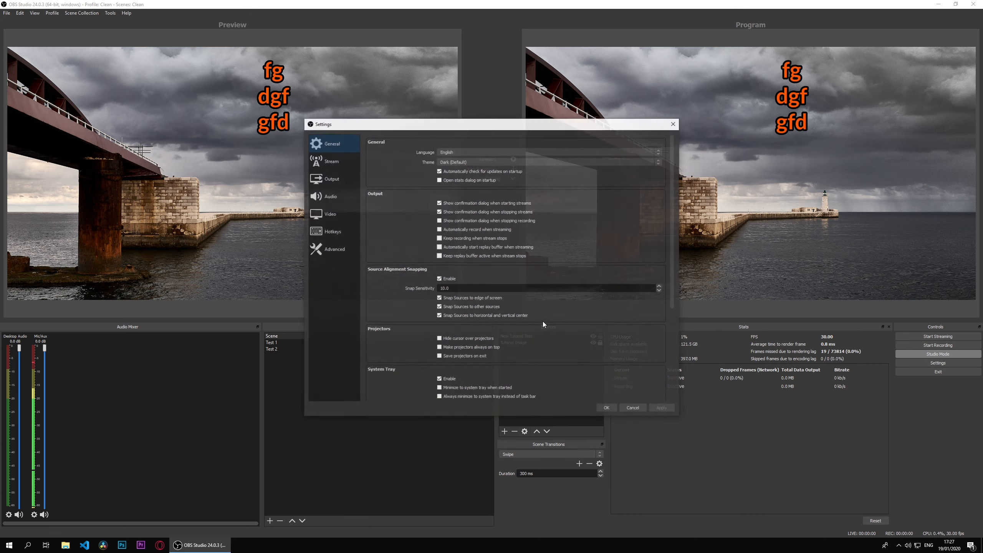
click(335, 180)
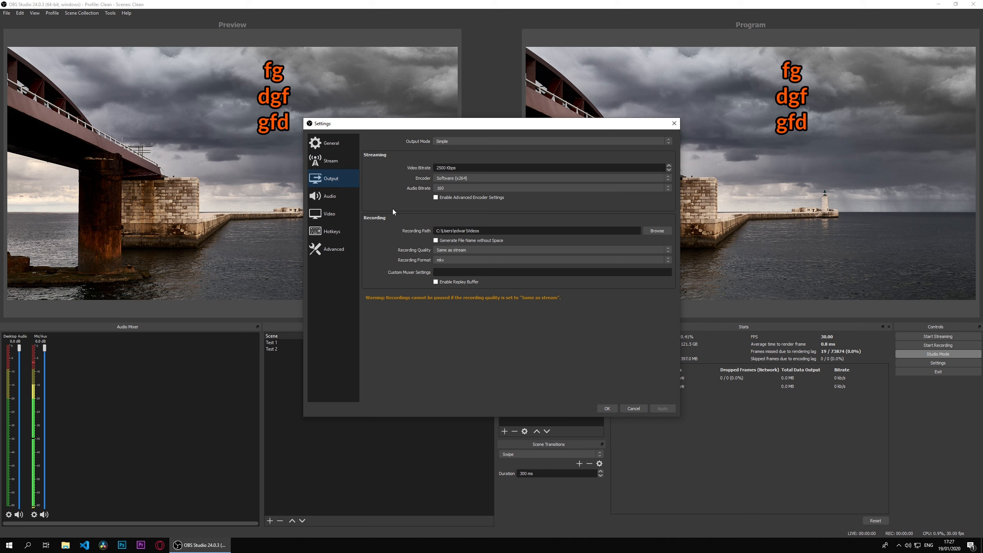
click(446, 141)
click(446, 141)
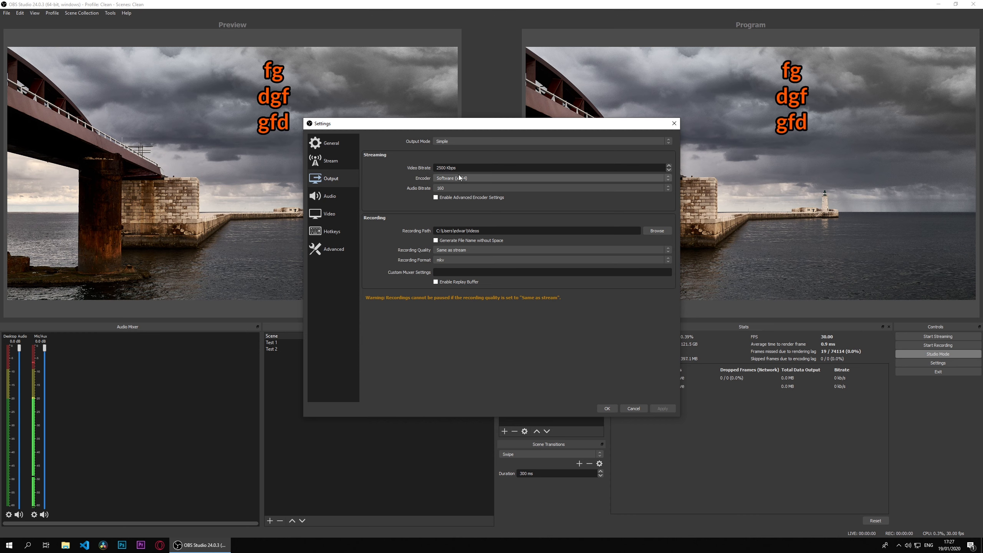
- Set the streaming encoder to Hardware (NVENC)
click(499, 179)
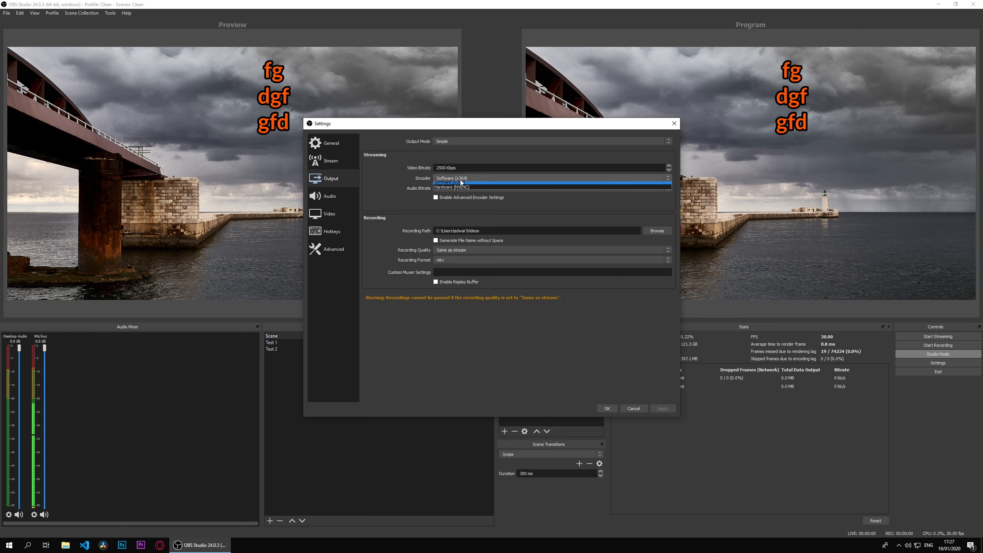
click(467, 189)
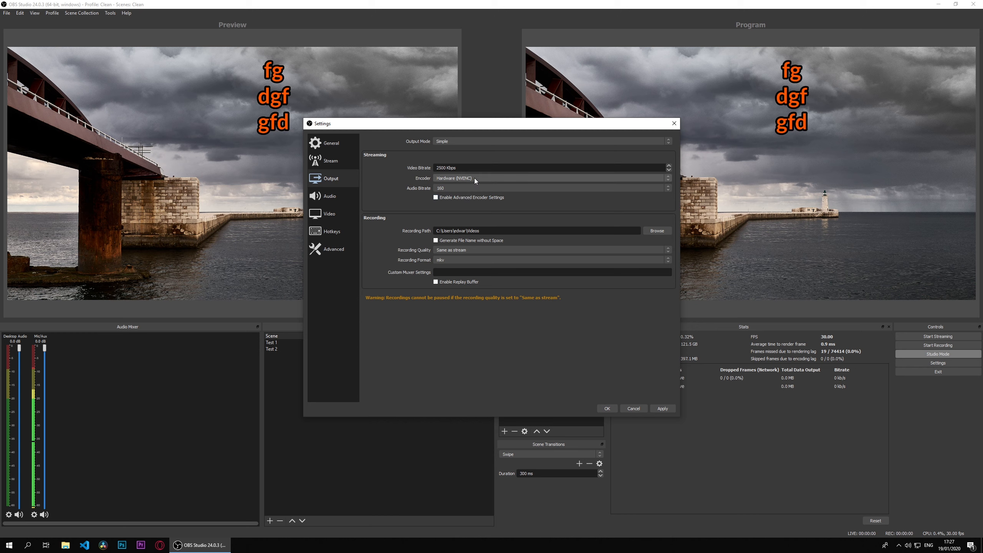
click(475, 178)
click(465, 189)
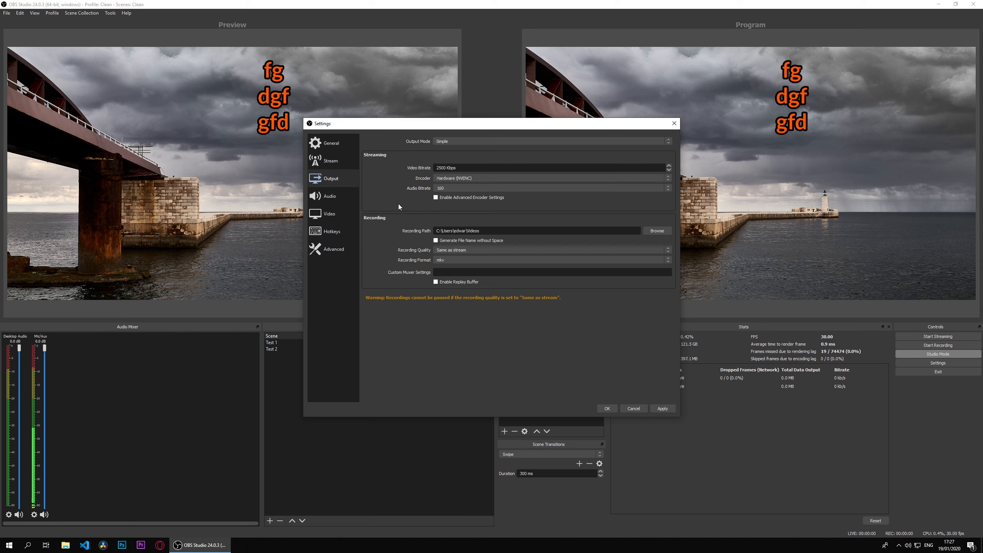
- Enable the advanced encoder settings for streaming and view the encoder presets offered for NVENC
click(470, 198)
click(453, 216)
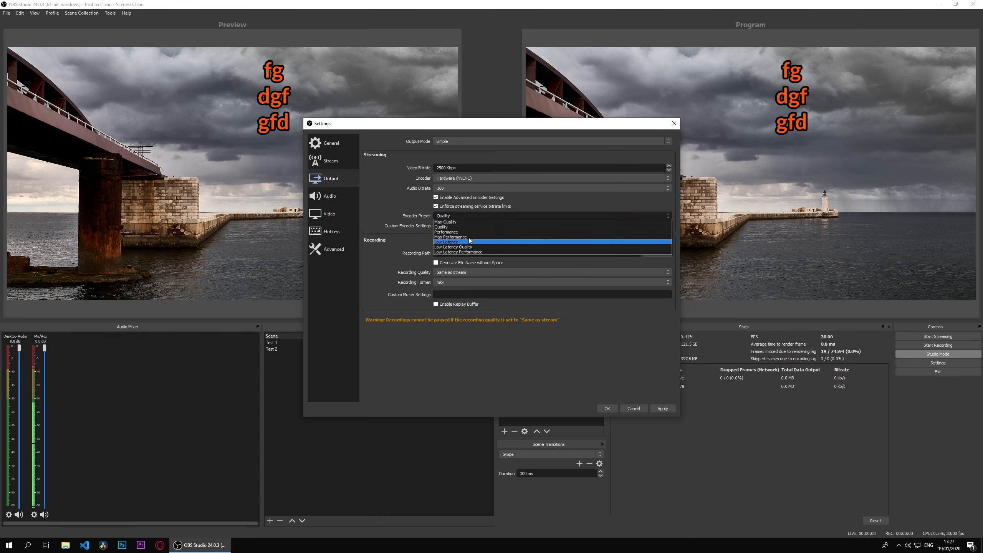
click(472, 216)
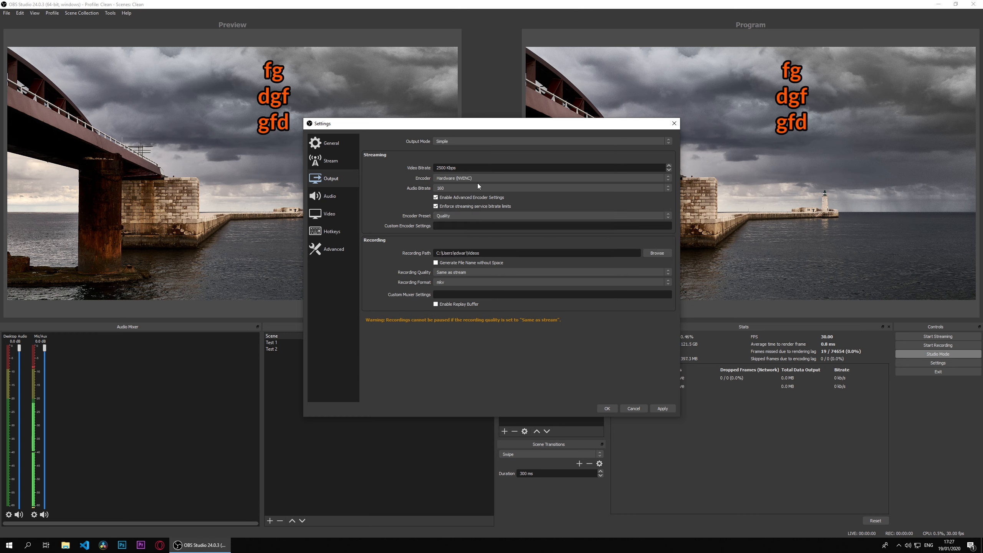
- Return the streaming encoder to Software (x264), view its encoder presets, and disable the advanced encoder settings
click(475, 179)
click(469, 184)
click(464, 216)
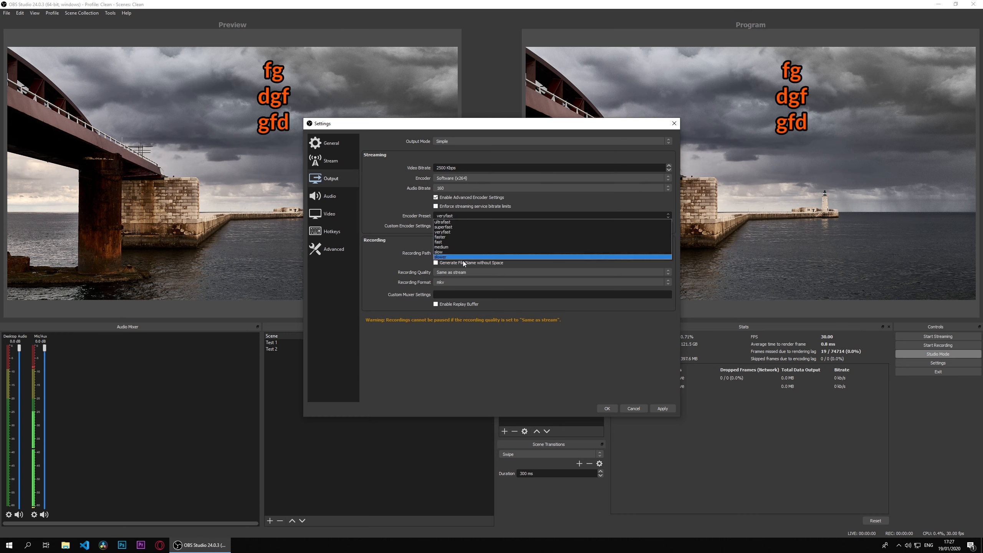
click(454, 217)
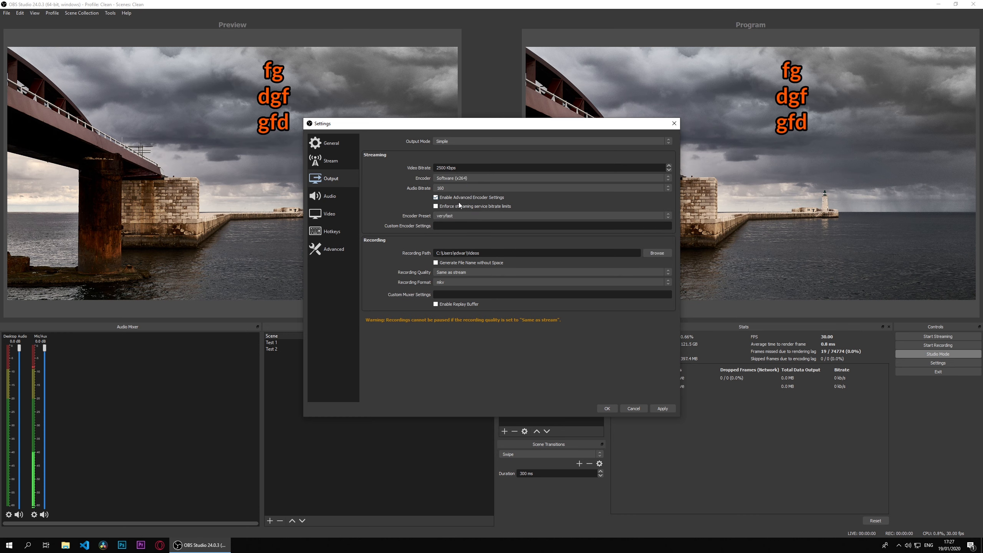
click(461, 198)
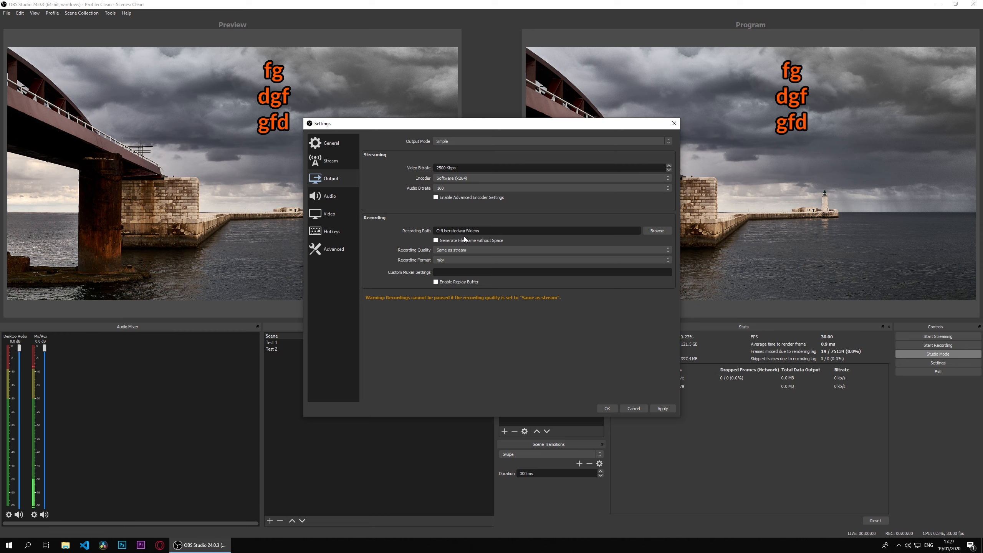
- View the recording quality choices, and try mp4 as the recording format before restoring mkv
click(453, 250)
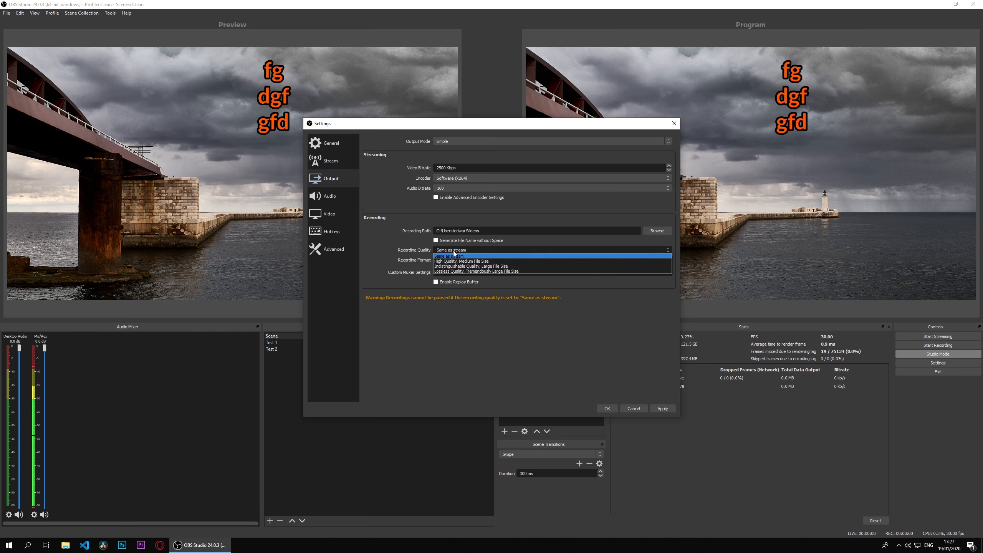
click(480, 250)
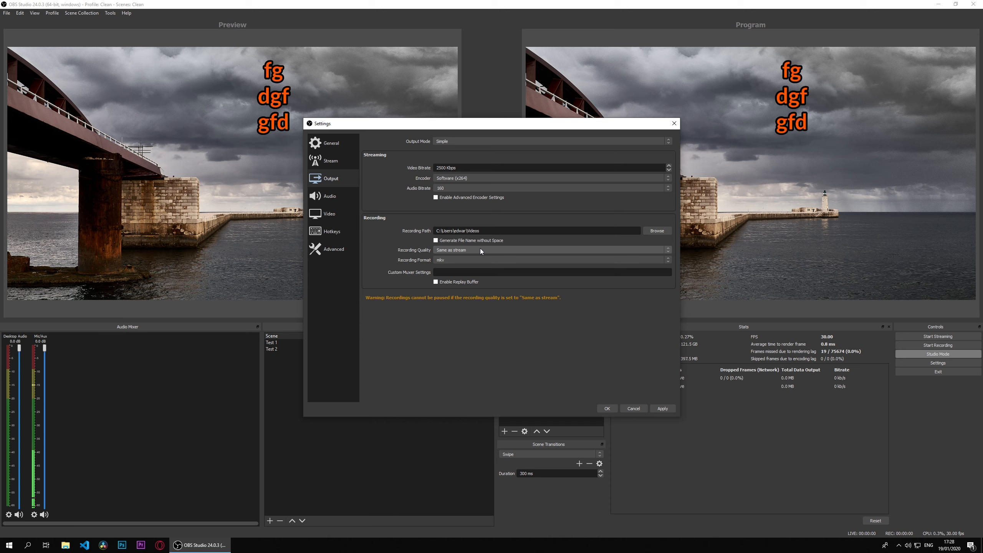
click(473, 261)
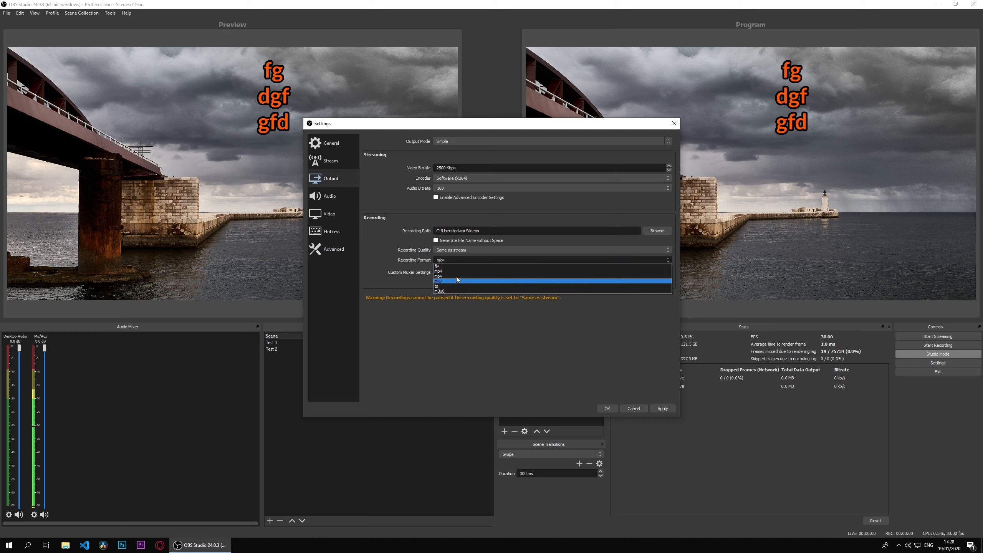
click(456, 271)
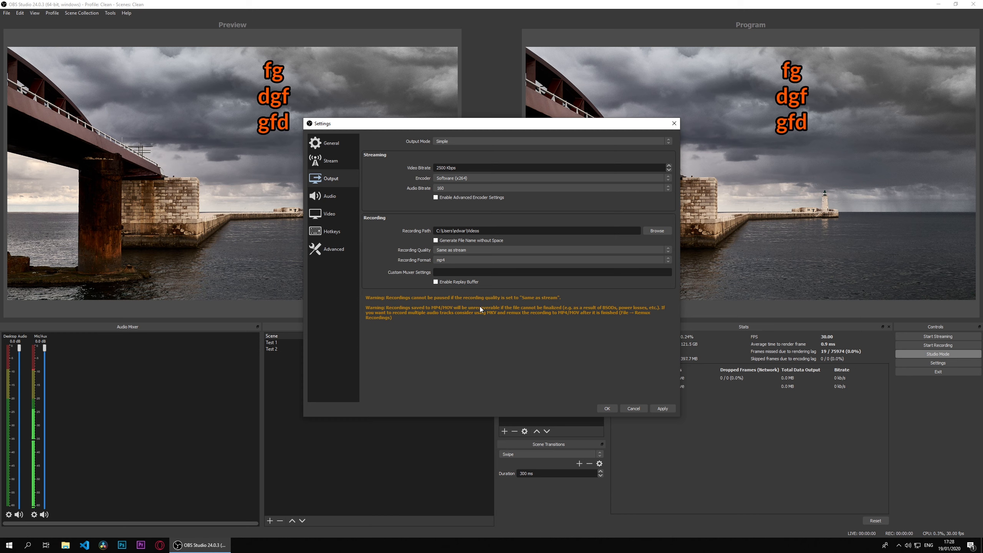
click(479, 259)
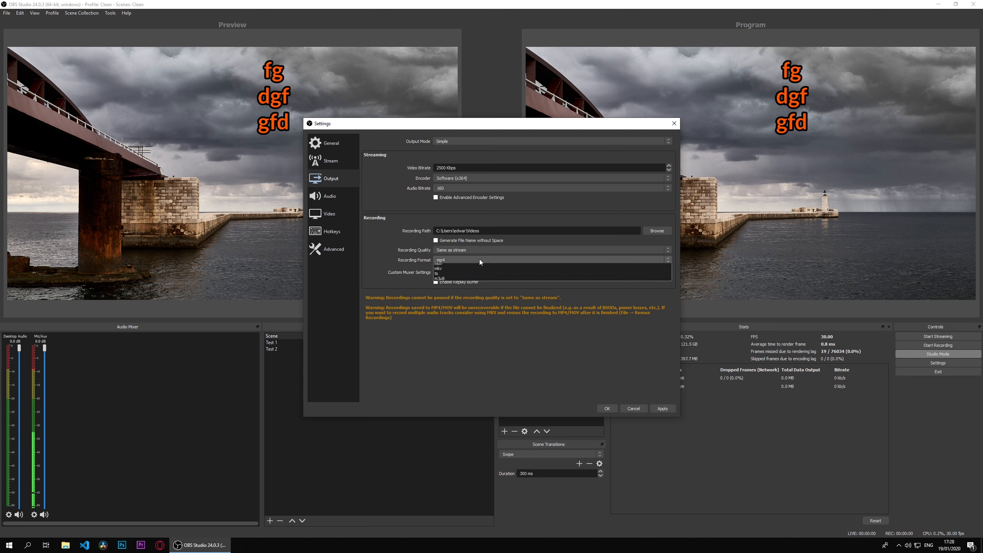
click(445, 281)
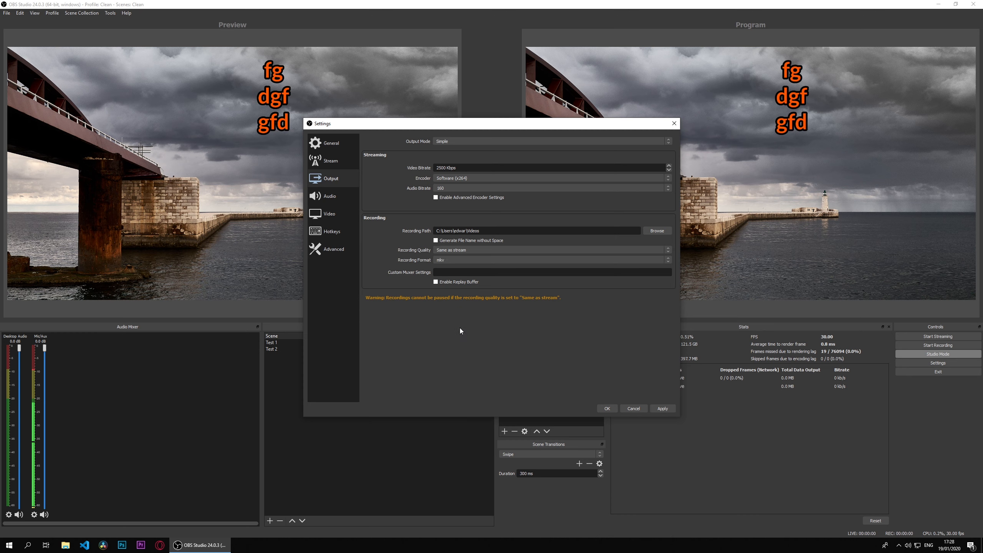
- Enable the replay buffer with a maximum replay time of 600 sec and apply the settings
click(445, 282)
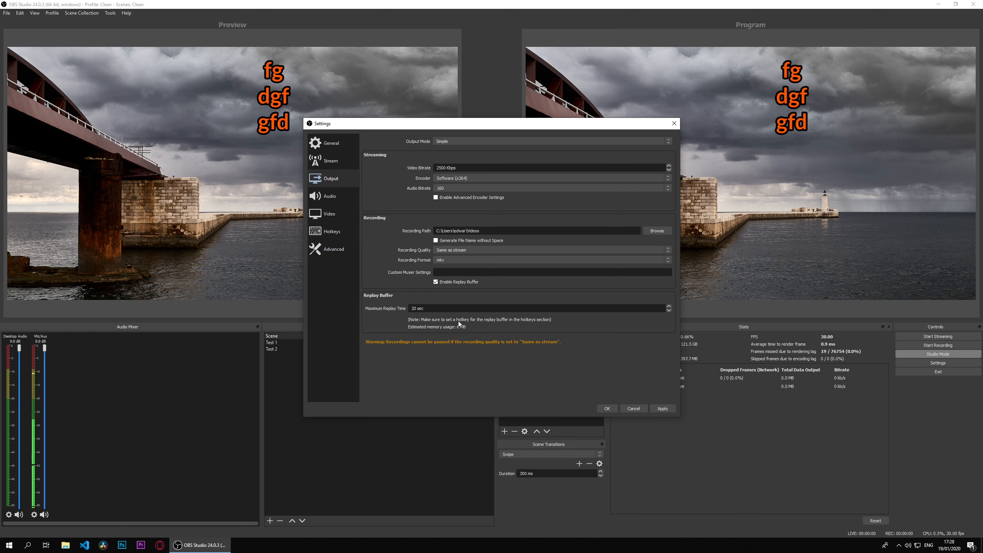
click(668, 306)
click(668, 306)
click(669, 307)
click(668, 307)
click(668, 307)
text(600)
click(661, 410)
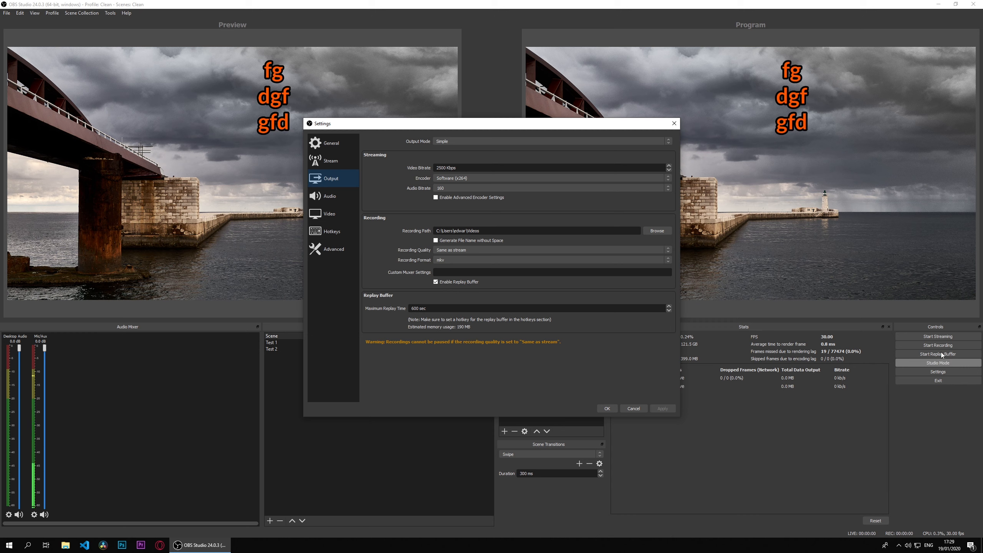
- Try the Advanced output mode with the replay buffer off, look over its recording and streaming options, and discard the changes
click(452, 283)
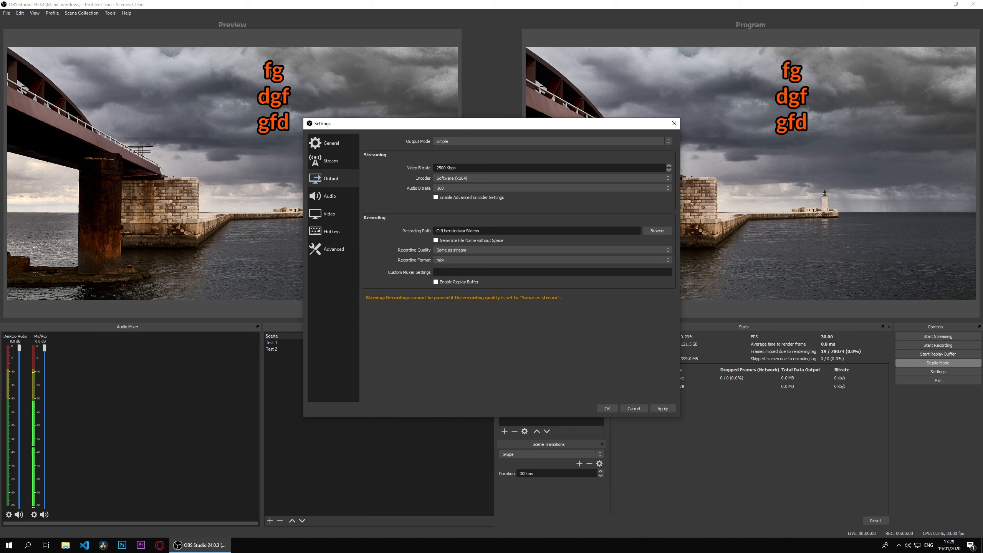
click(459, 142)
click(459, 153)
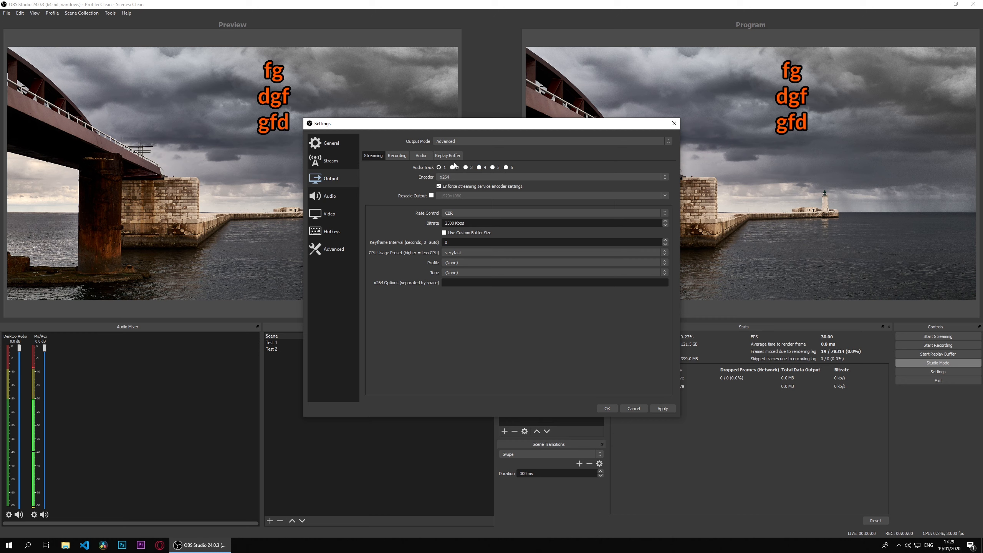
click(398, 156)
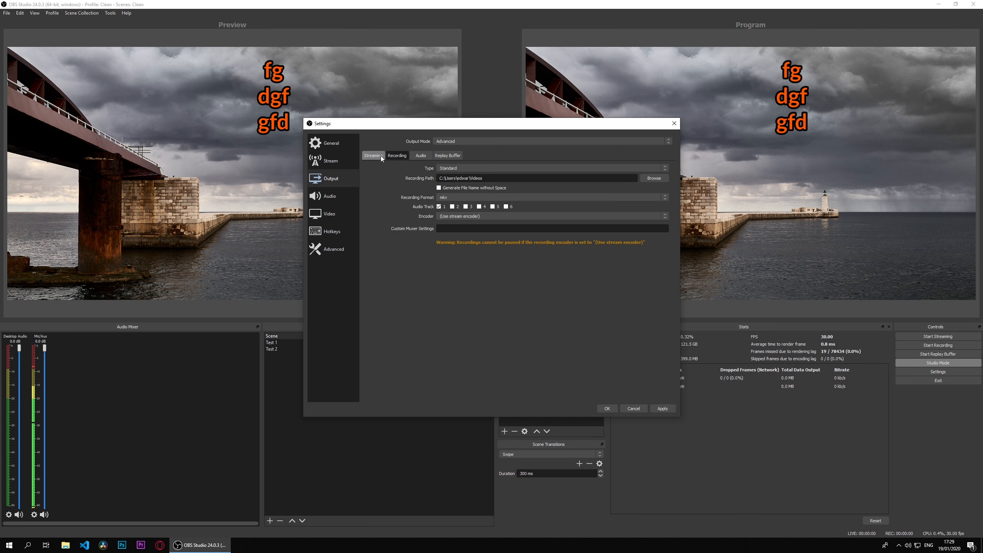
click(379, 155)
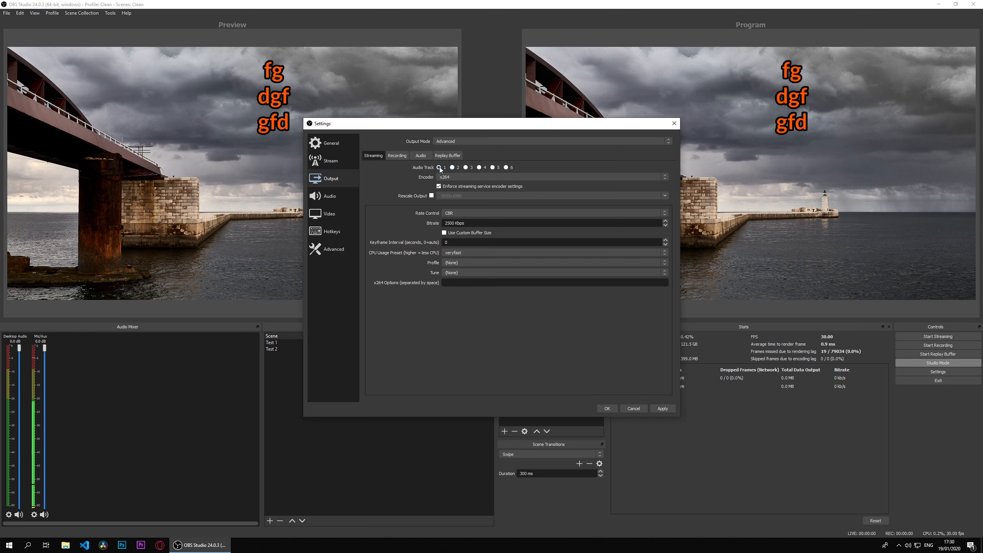
click(638, 409)
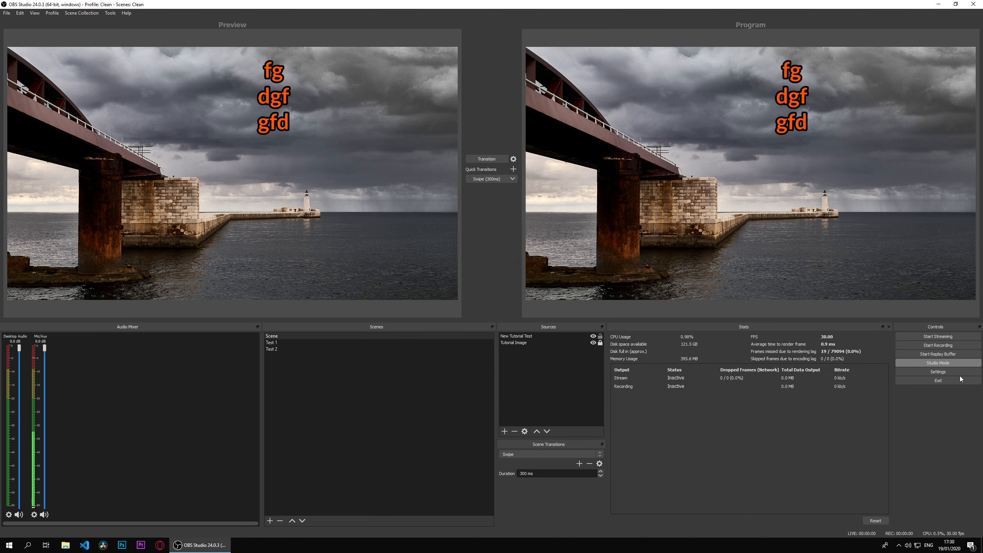
- Open the advanced audio properties and remove Desktop Audio from tracks 2 to 6
right_click(36, 381)
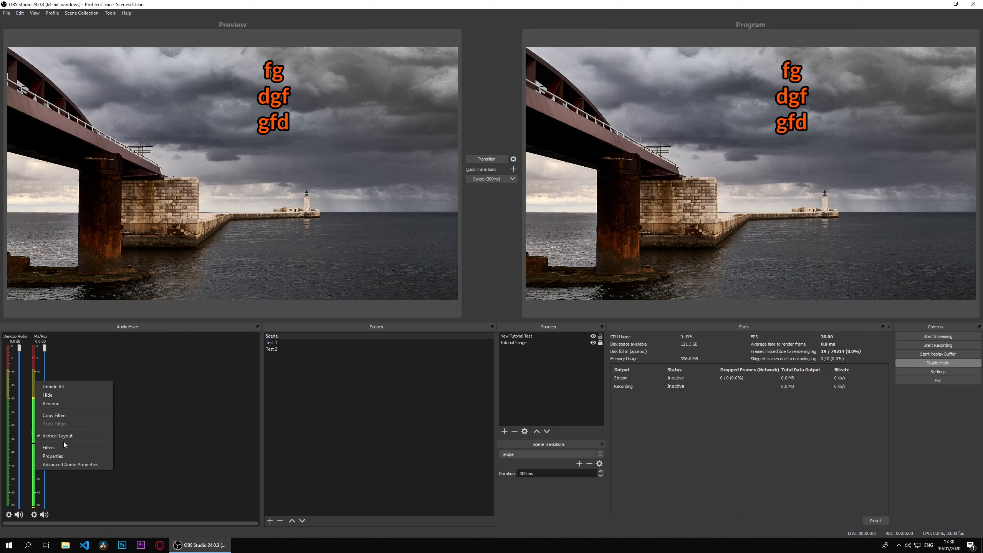
click(72, 466)
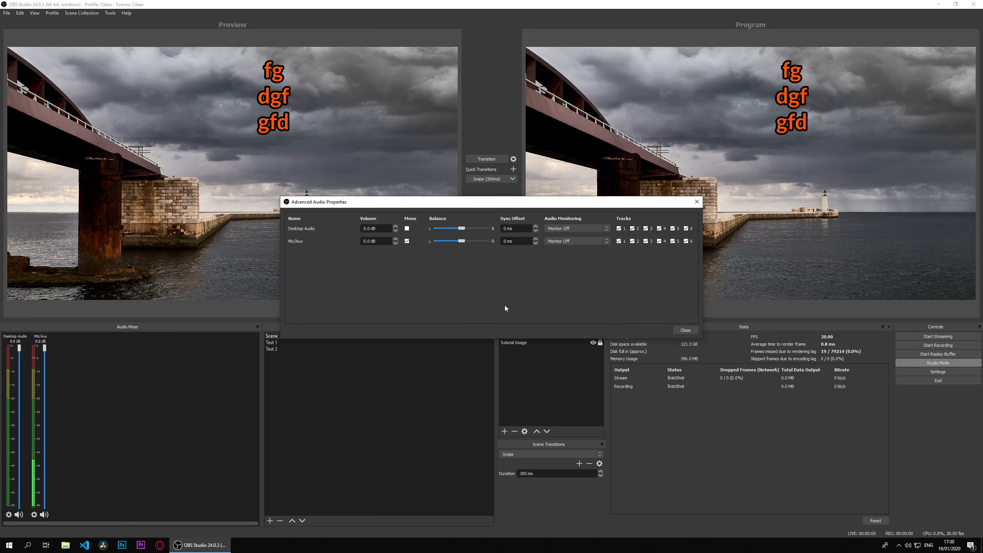
click(619, 229)
click(633, 229)
click(619, 228)
click(632, 228)
click(633, 228)
click(648, 229)
click(665, 229)
click(673, 229)
click(686, 229)
- Assign Desktop Audio to tracks 2 to 6 again and close the advanced audio properties
click(632, 228)
click(646, 228)
click(659, 228)
click(673, 228)
click(685, 329)
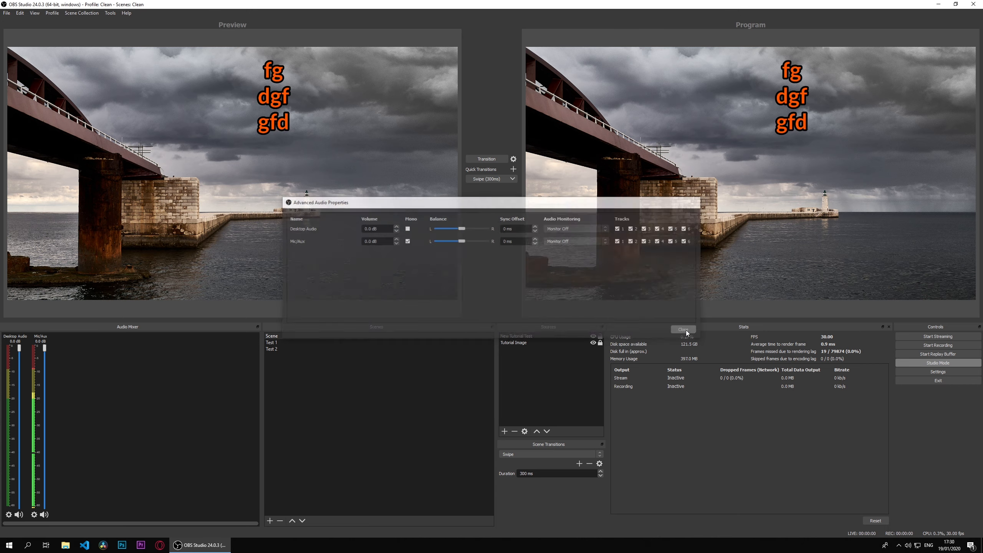
- Switch the output mode to Advanced in the Output settings and try audio track 3 for streaming
click(925, 372)
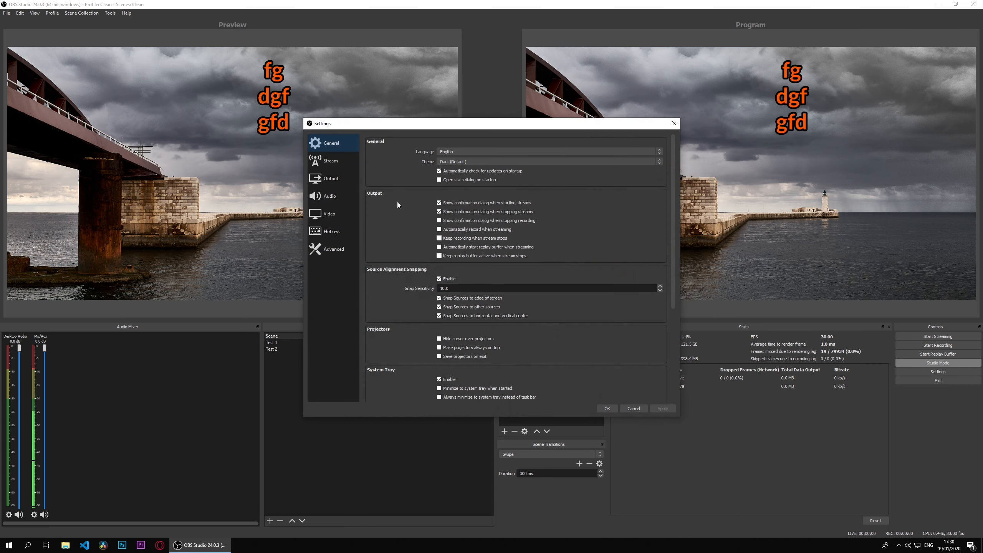
click(334, 179)
click(436, 141)
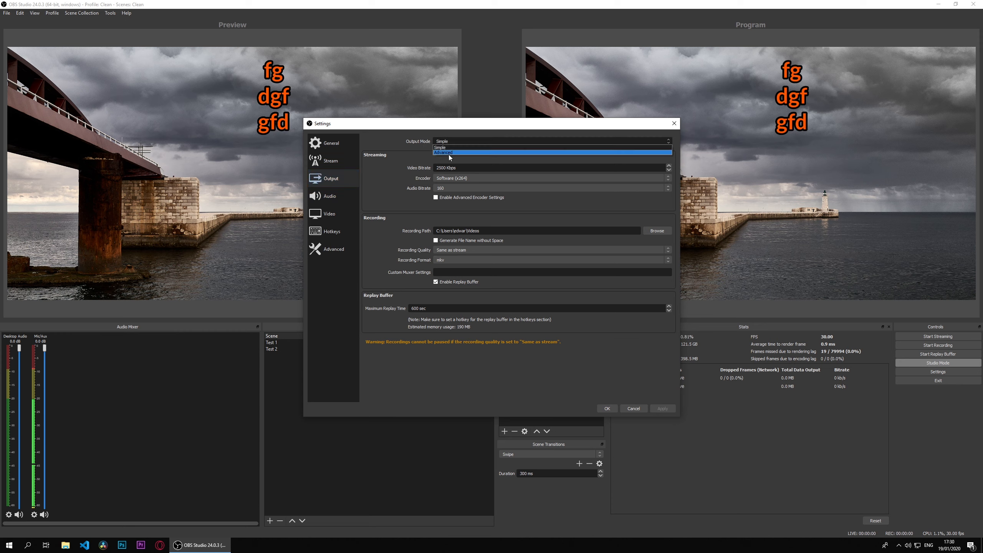
click(448, 154)
click(466, 167)
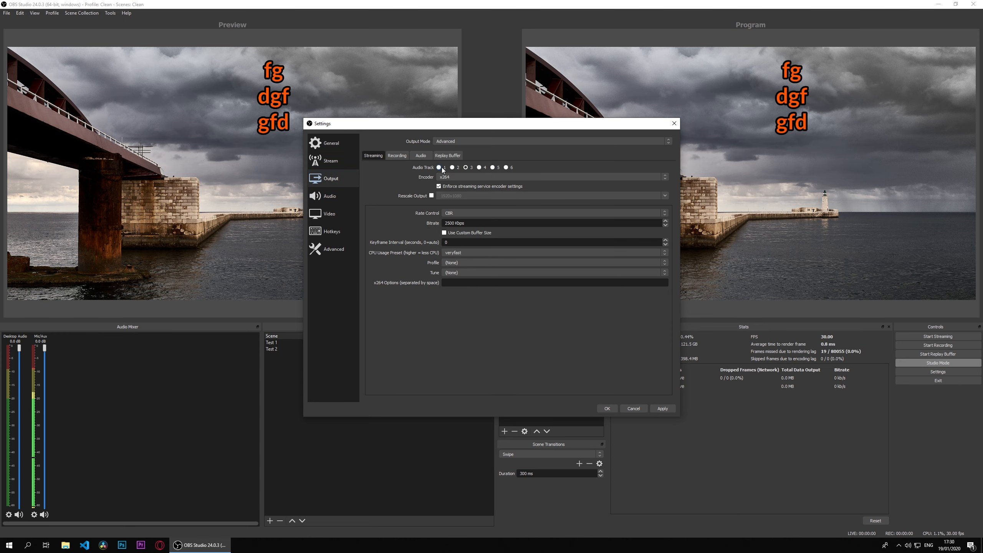
- Enable audio tracks 2 and 3 alongside track 1 for recording, and return to the streaming options
click(397, 155)
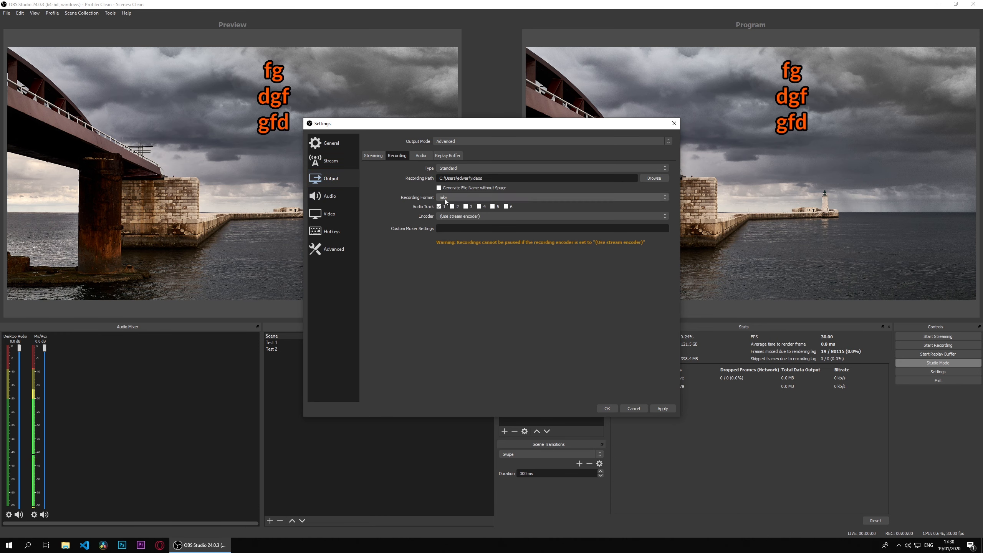
click(465, 206)
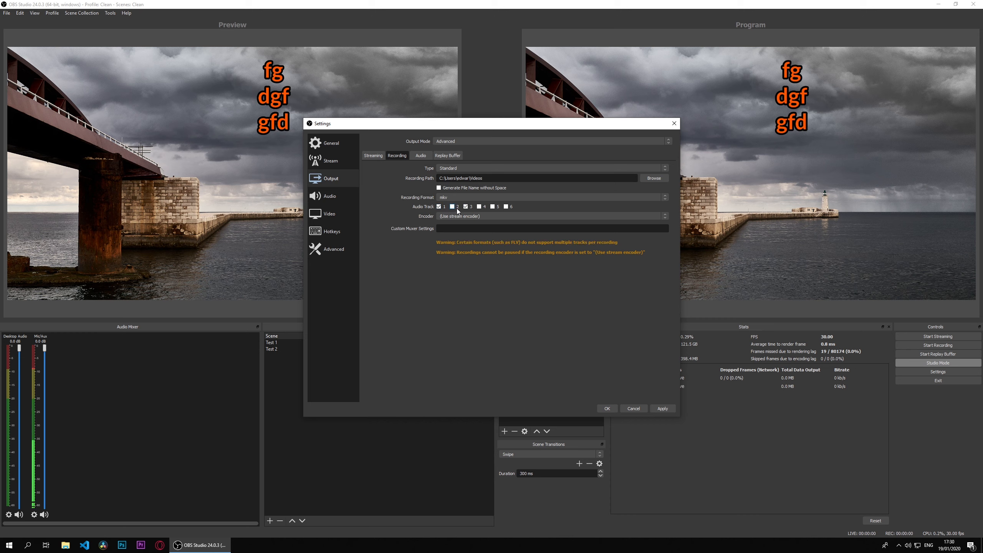
click(453, 208)
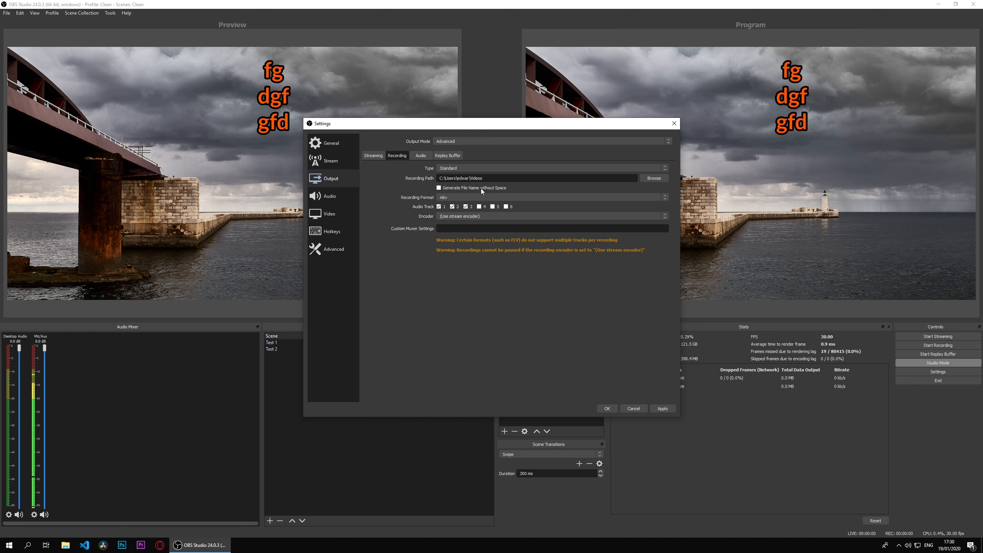
click(465, 206)
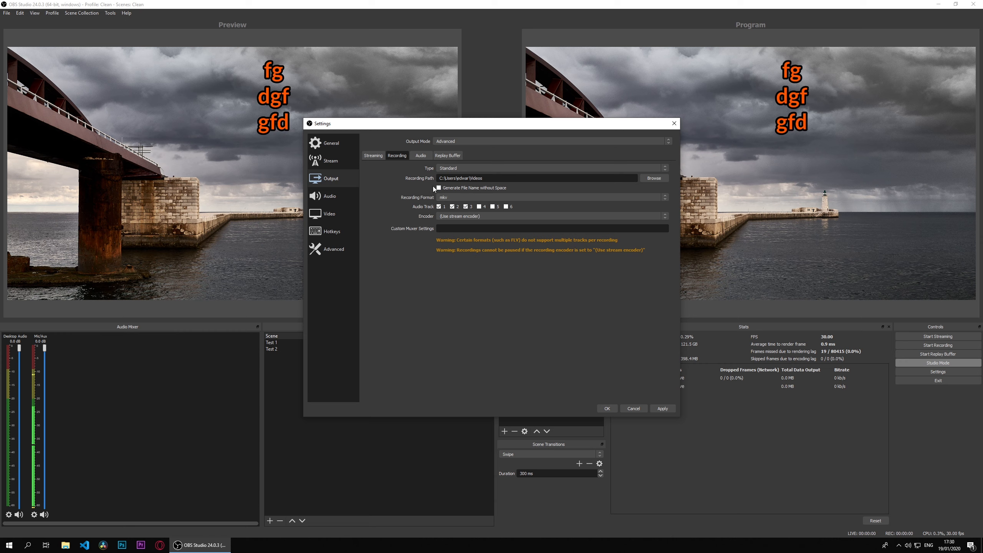
click(374, 156)
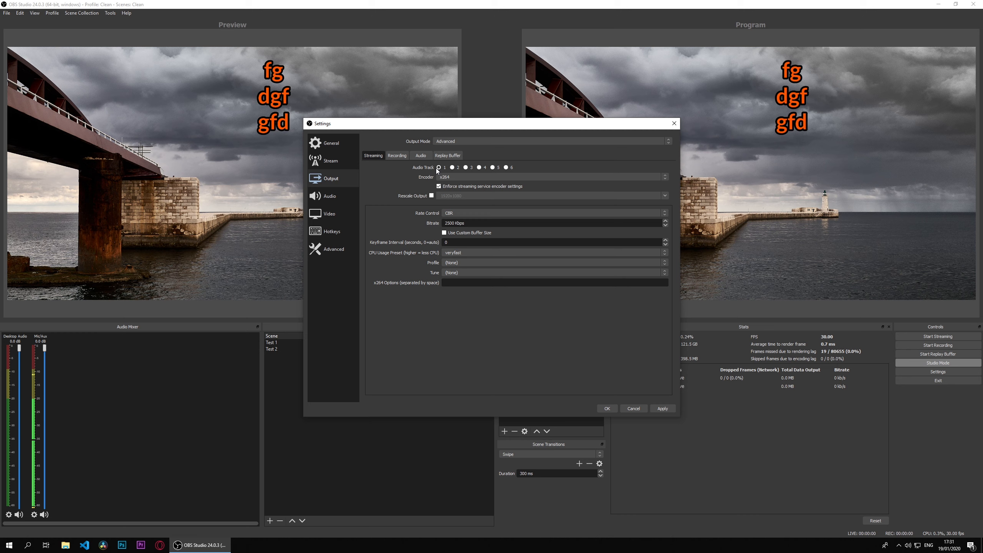
- Keep x264 as the streaming encoder, try CRF rate control and switch back to CBR
click(453, 178)
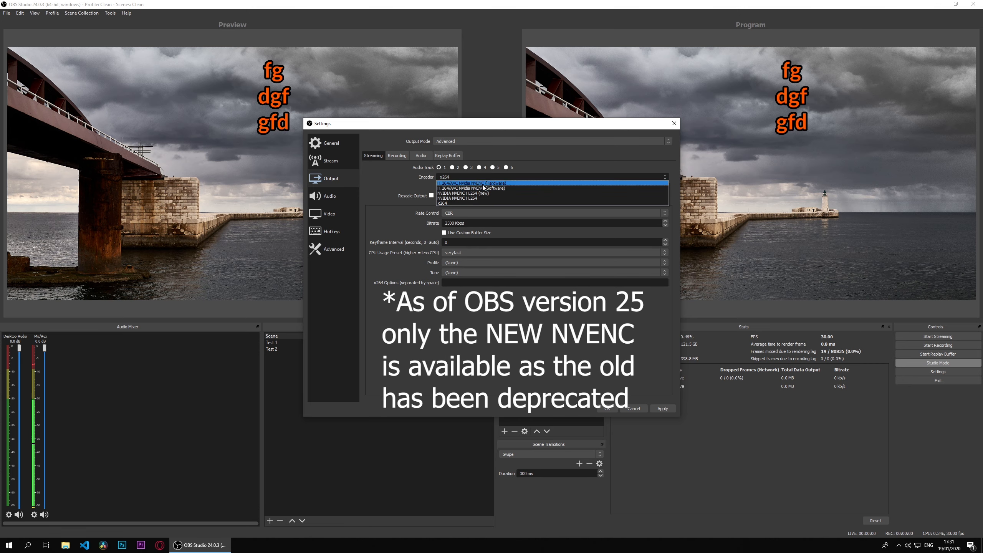
click(453, 202)
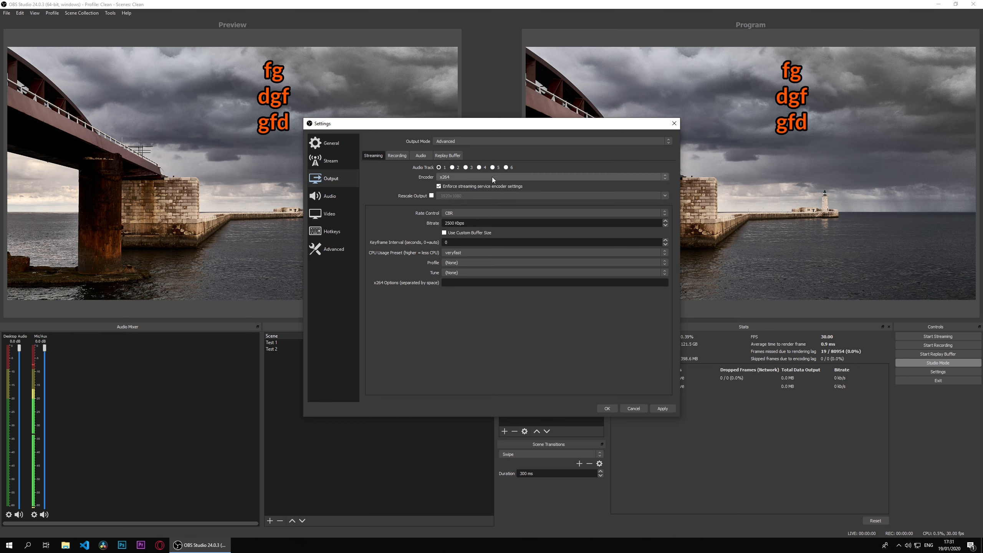
click(467, 214)
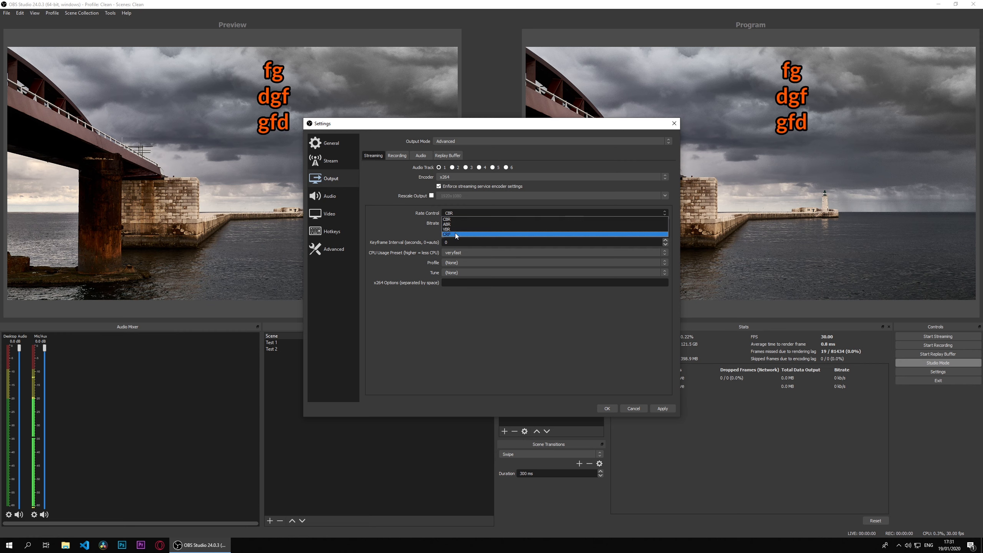
click(453, 232)
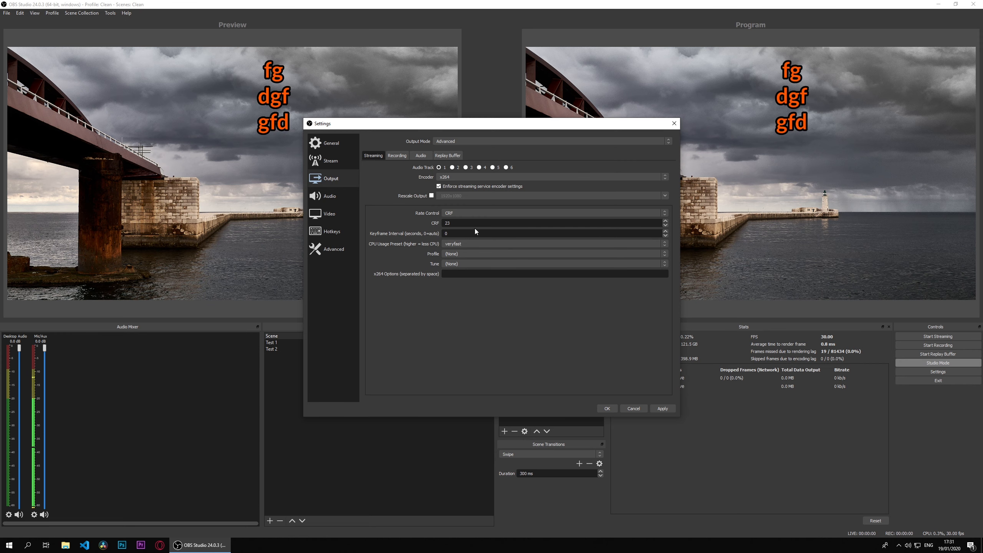
click(455, 214)
click(454, 220)
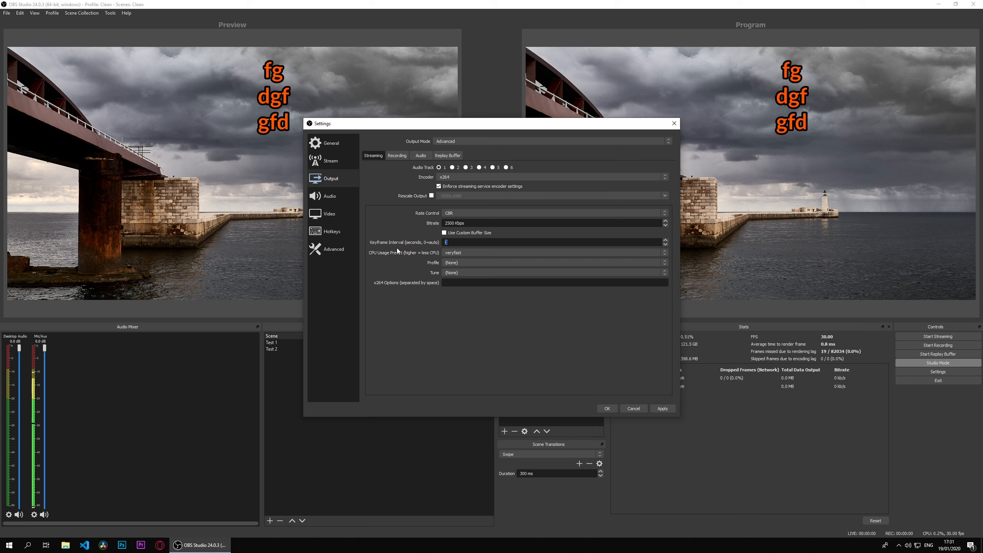
- Examine the keyframe interval and the list of CPU usage presets, keeping veryfast
key(Tab)
key(Up)
key(Up)
click(442, 252)
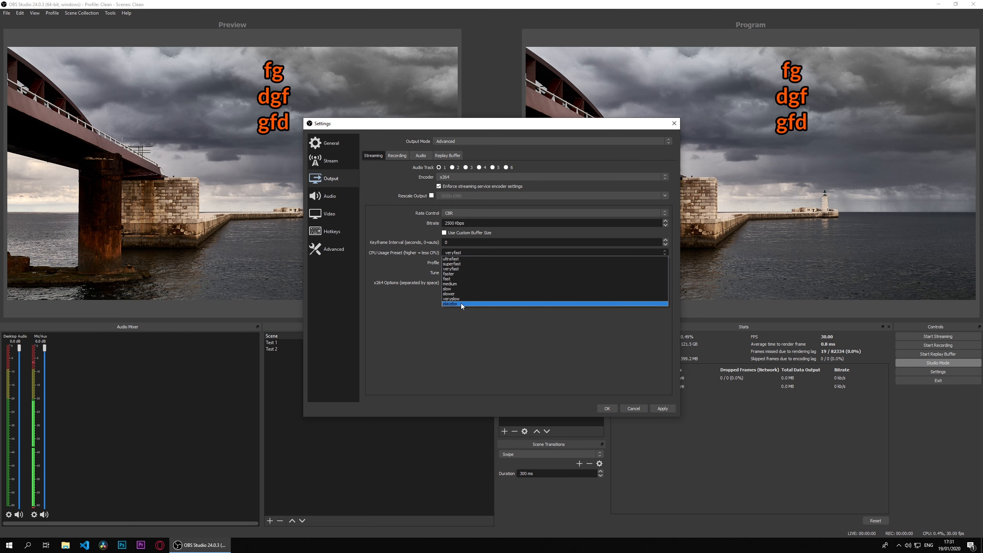
click(456, 269)
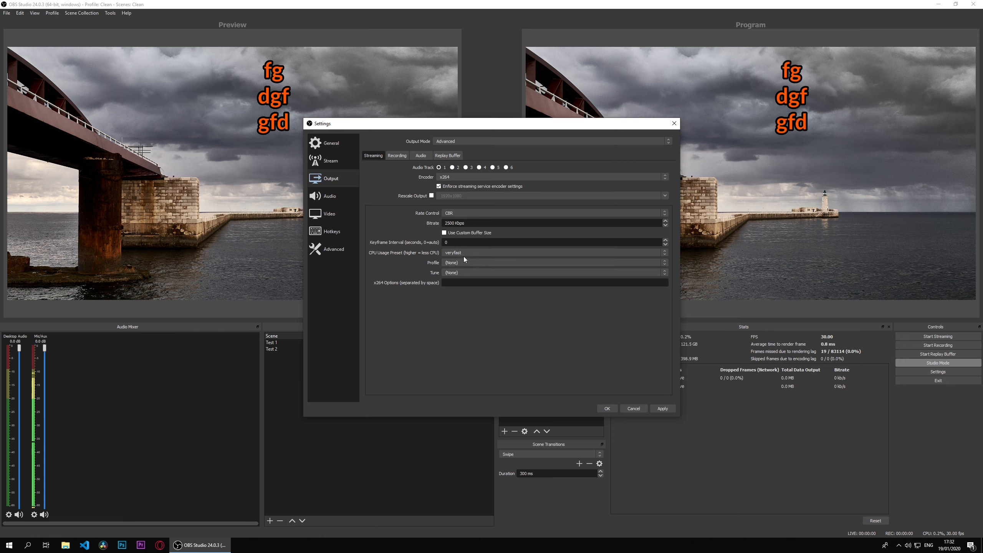
- Set the x264 CPU usage preset to medium, briefly trying slow as well
click(467, 251)
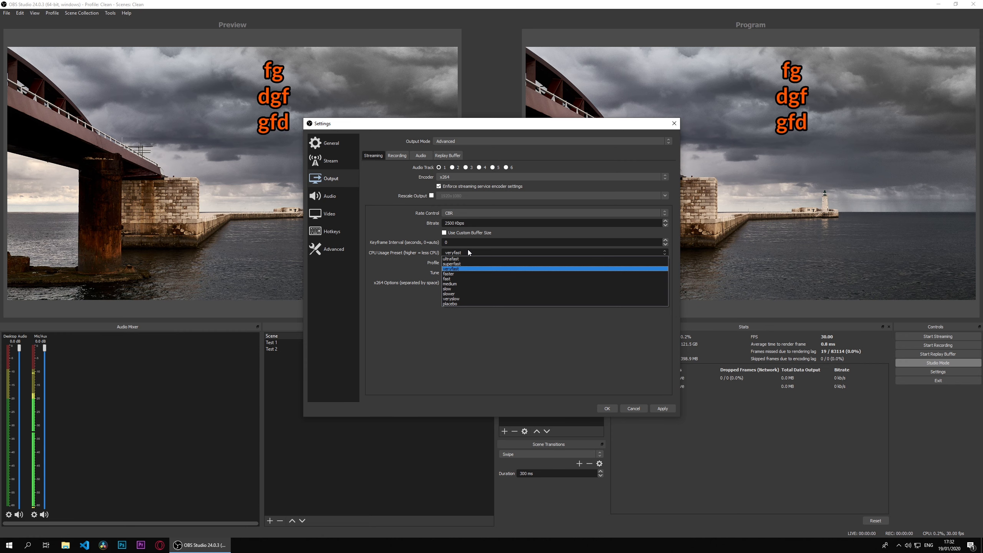
click(455, 286)
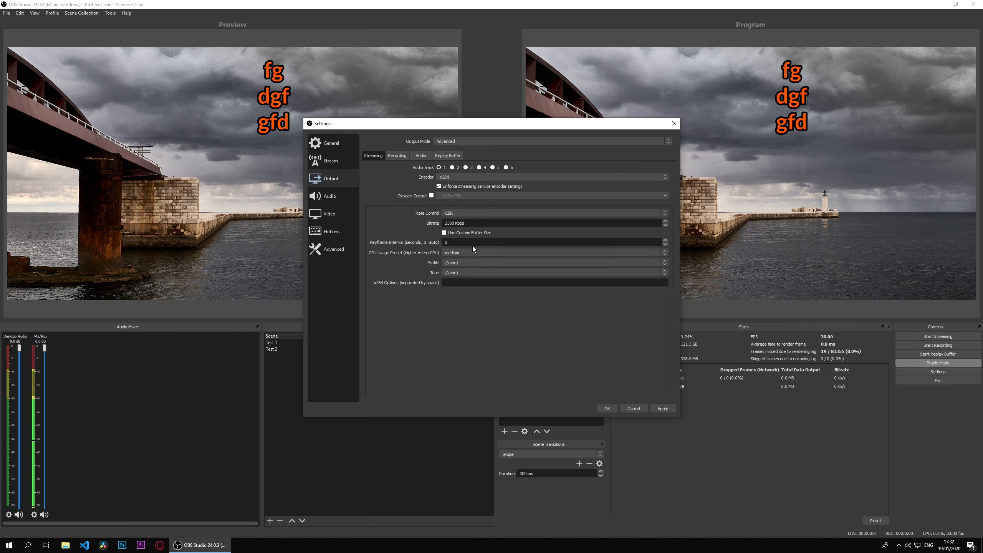
click(473, 250)
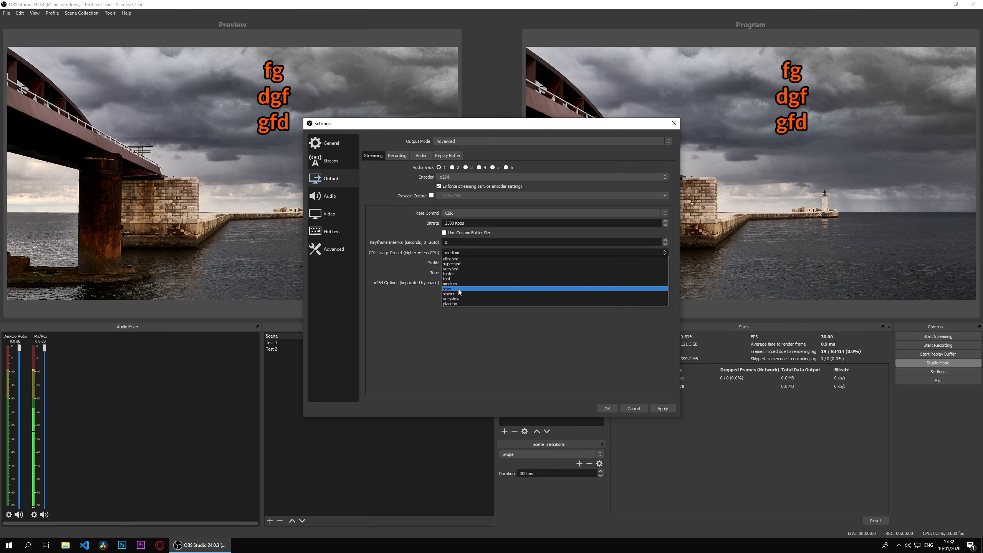
click(458, 289)
click(469, 252)
click(460, 284)
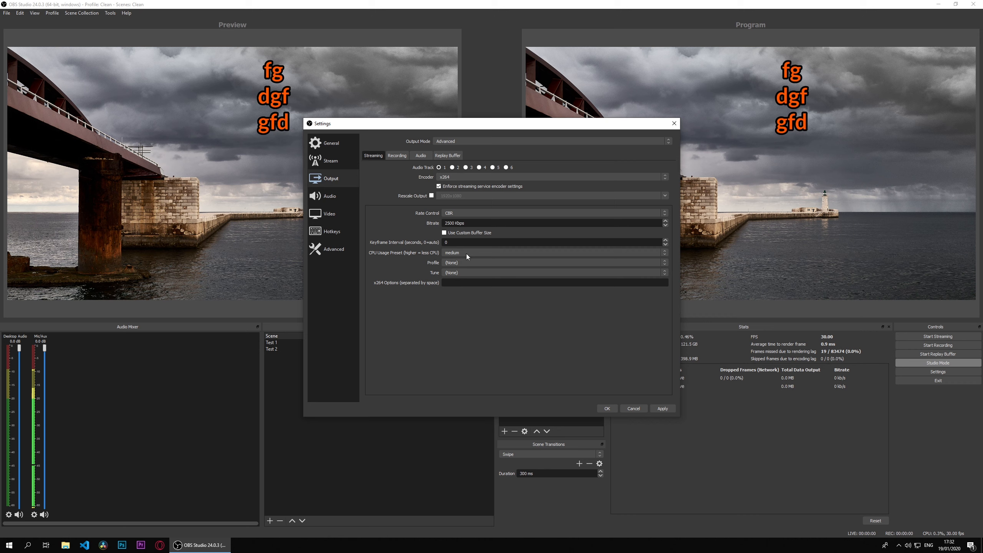
- Look over the CPU usage presets and the available streaming encoders, dismissing both lists
click(466, 253)
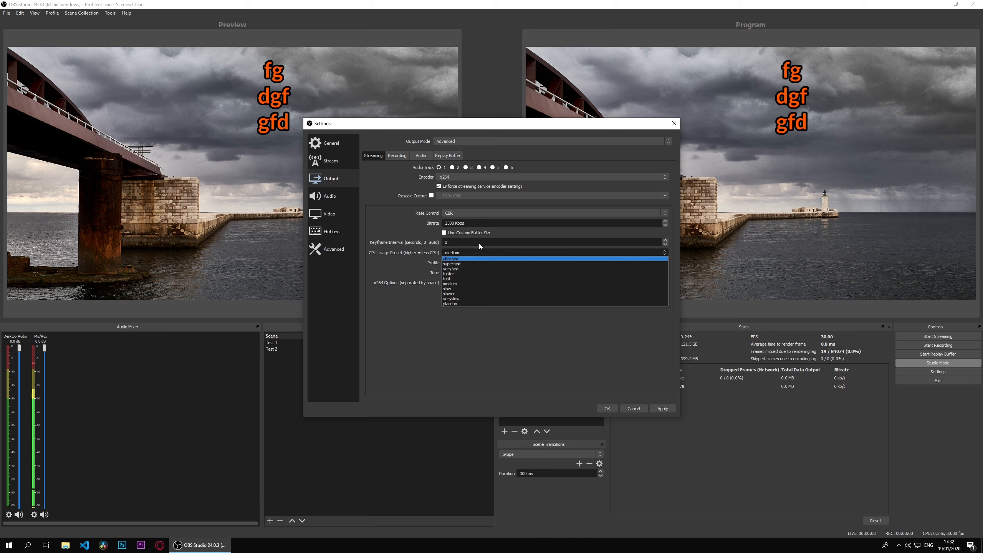
click(416, 218)
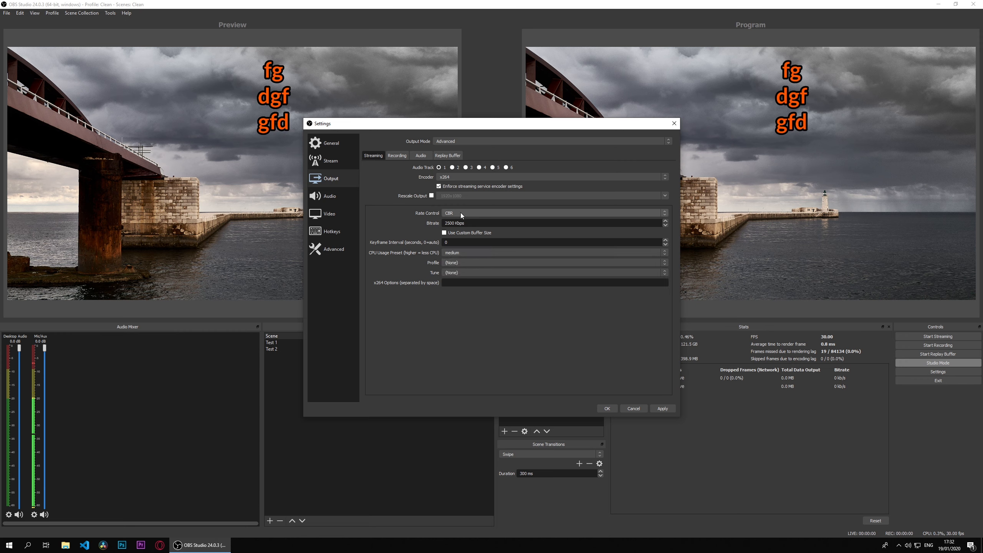
click(457, 177)
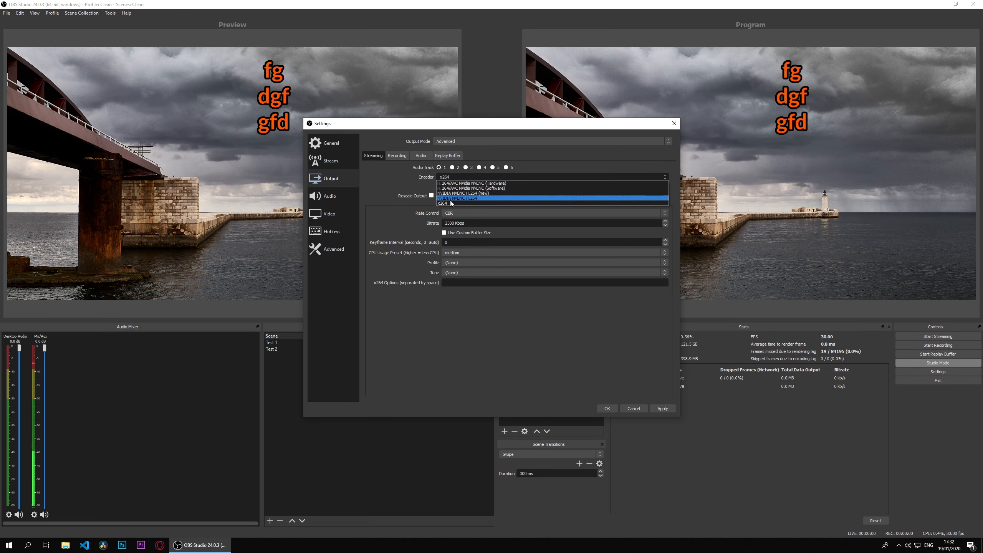
click(430, 303)
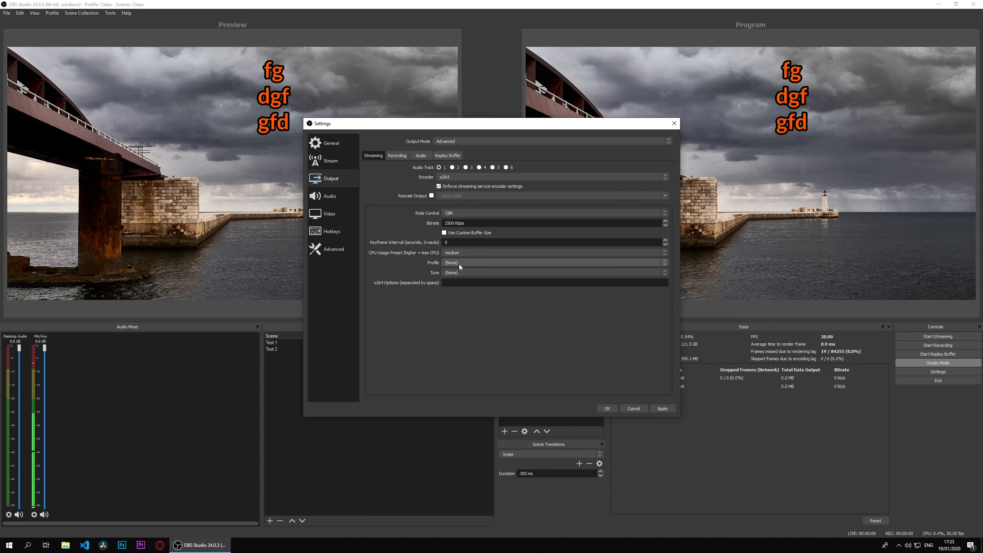
- Set the x264 profile for streaming to high
click(460, 264)
click(466, 277)
click(467, 264)
click(453, 285)
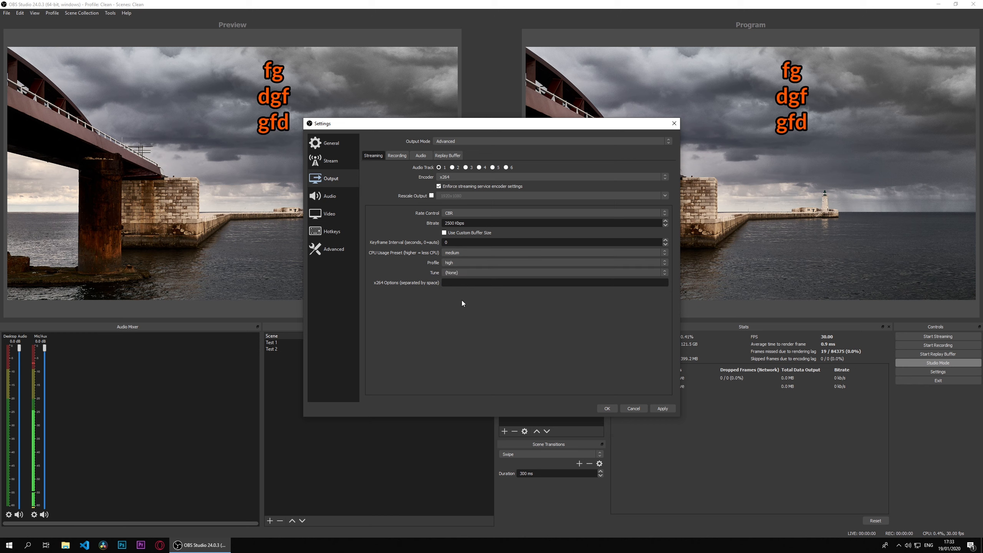
click(495, 260)
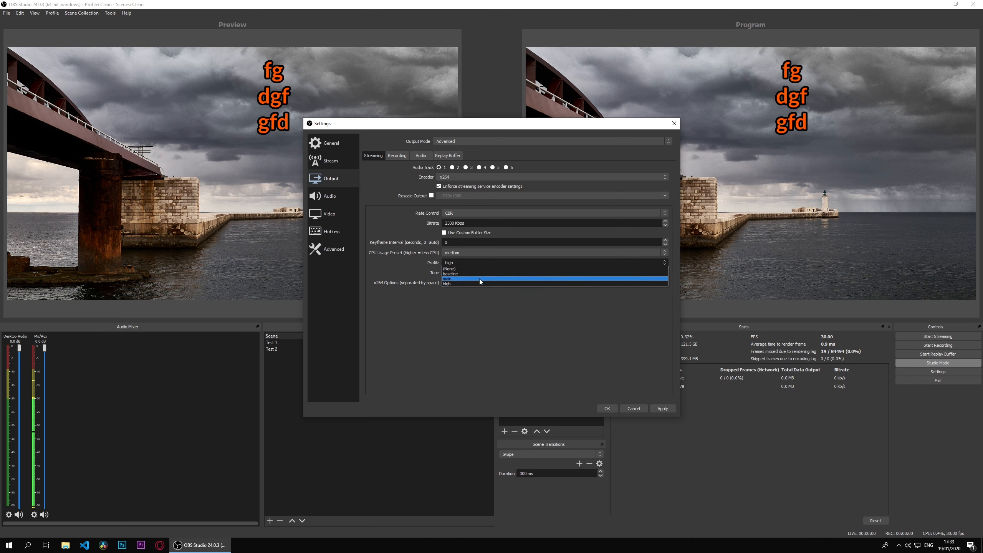
click(478, 285)
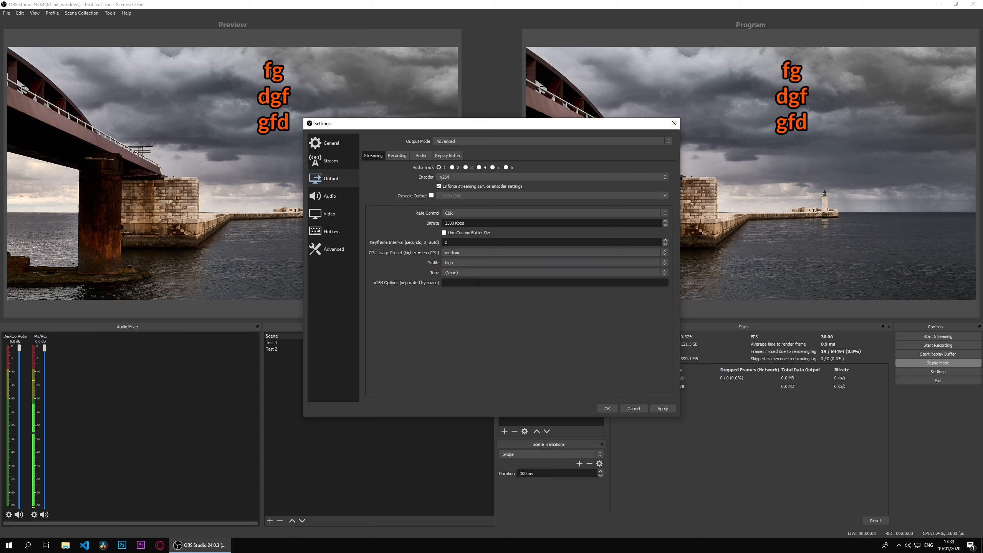
- Examine the x264 Tune choices, keep (None), and focus the empty custom x264 options field
click(457, 273)
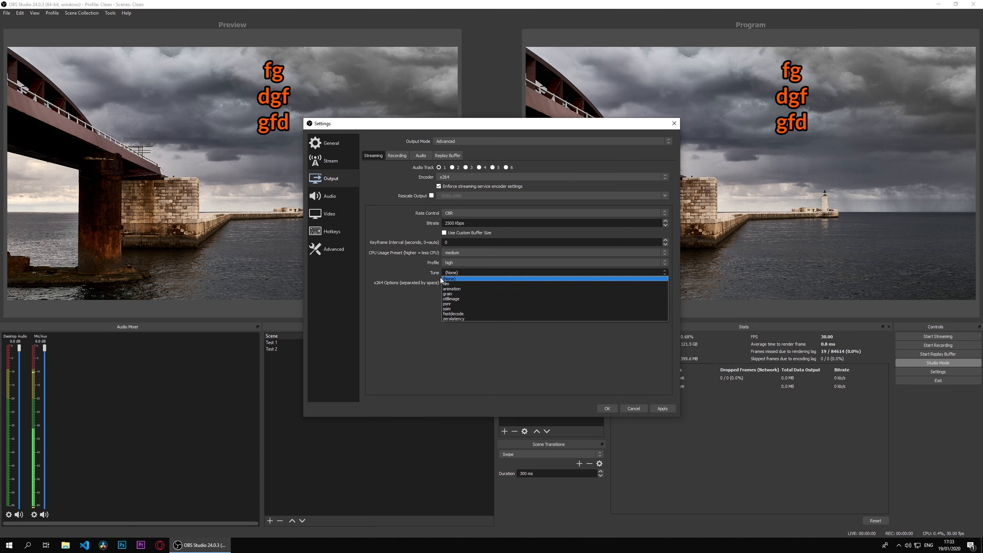
click(479, 270)
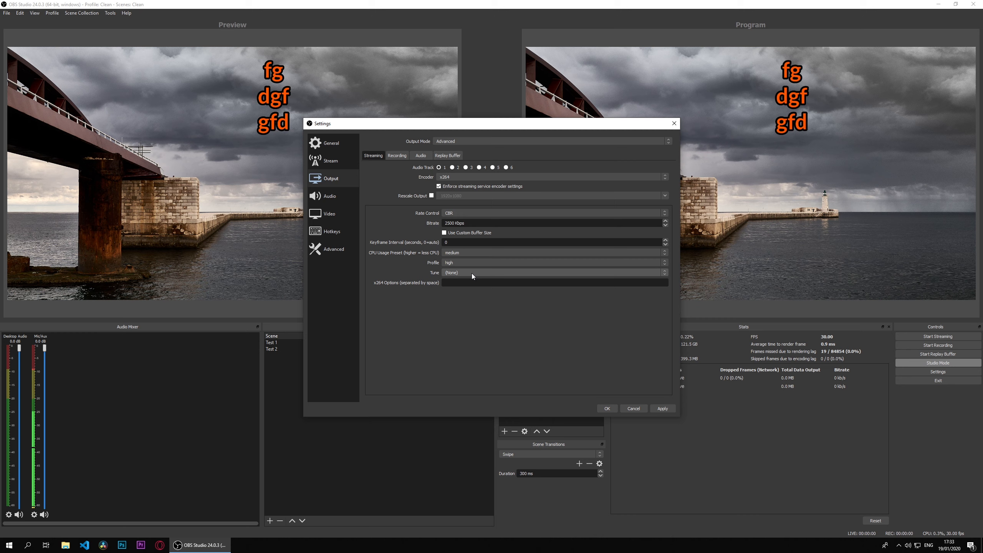
click(468, 283)
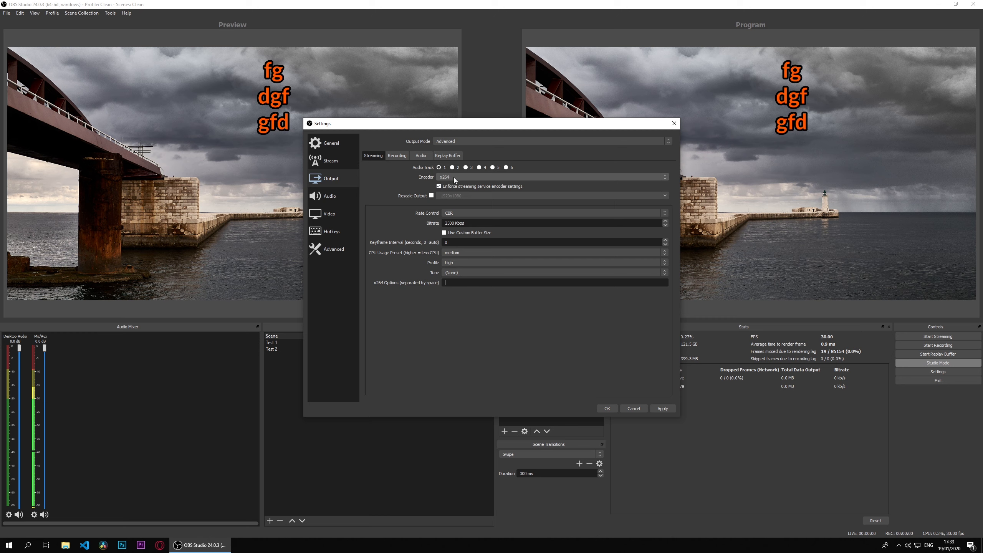
- Inspect the Output (Scaled) Resolution in the Video settings and return to the streaming output settings
click(432, 196)
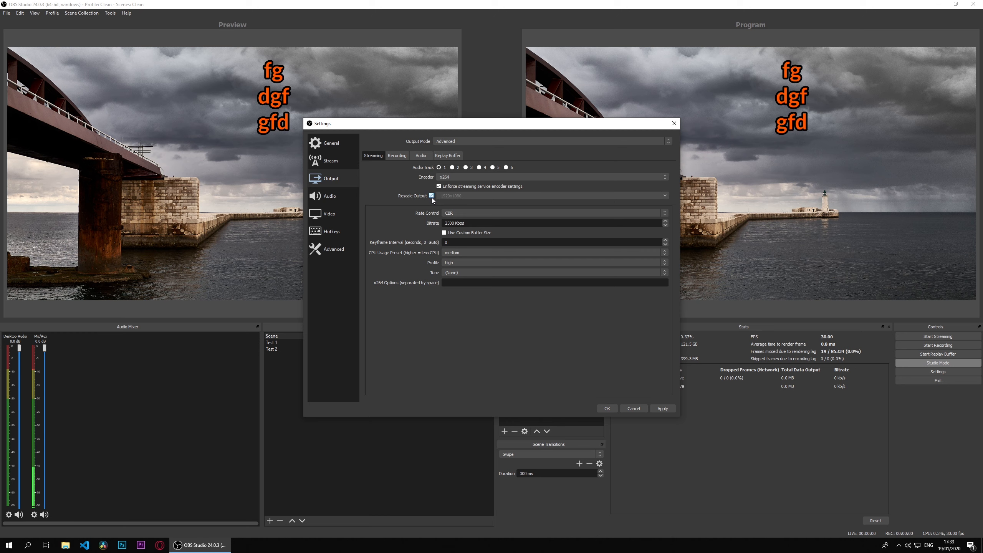
click(344, 214)
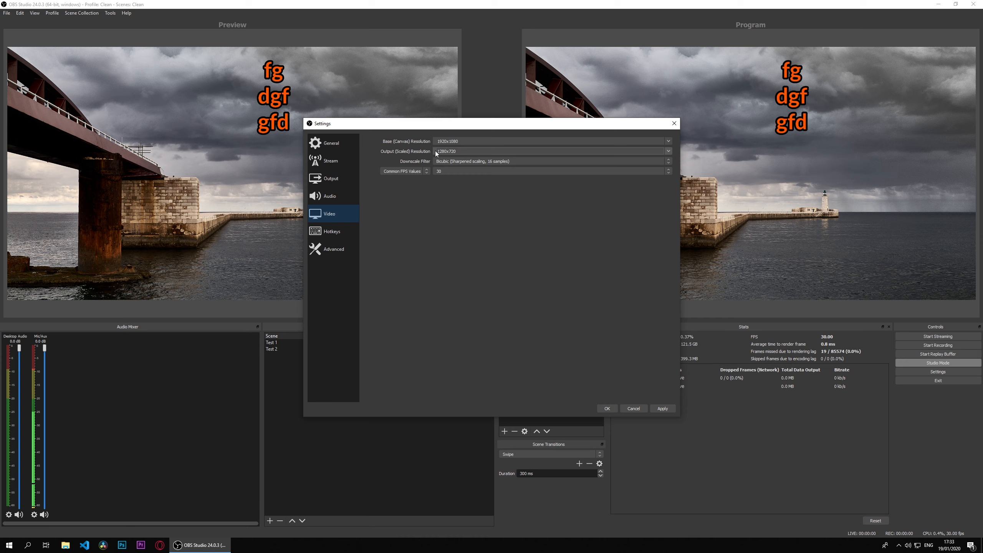
drag(478, 151, 435, 151)
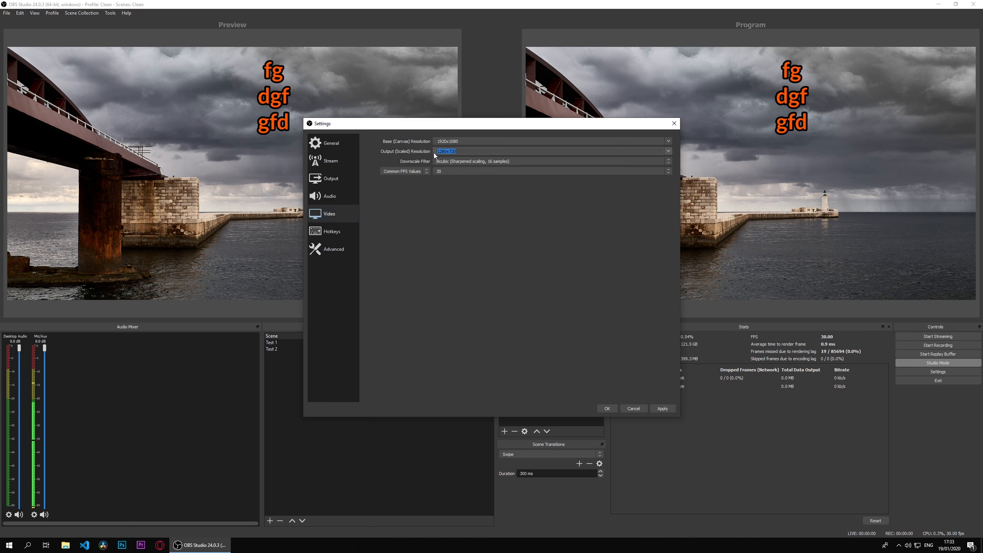
click(346, 178)
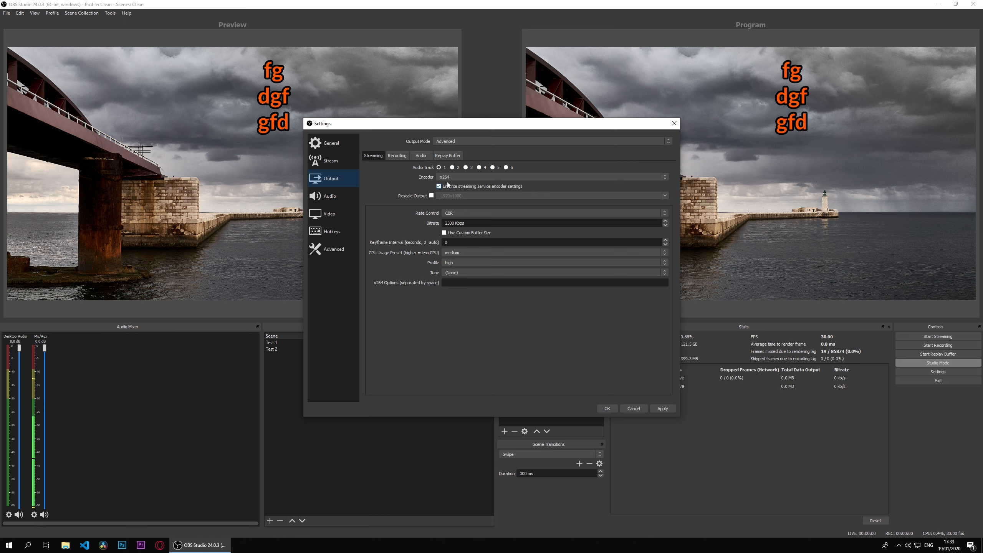
- Enable Rescale Output for streaming and choose 1280x720 as its resolution
click(431, 196)
click(662, 196)
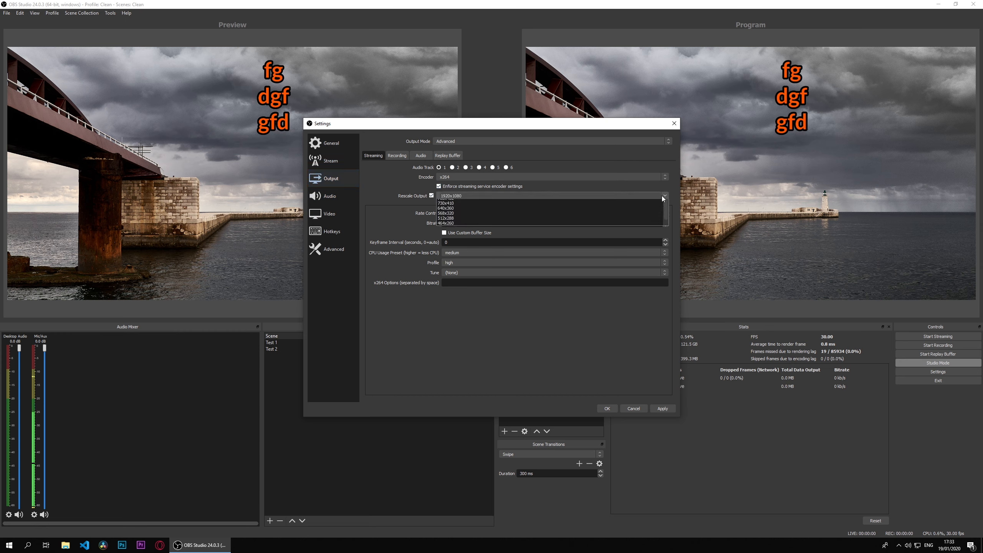
click(478, 202)
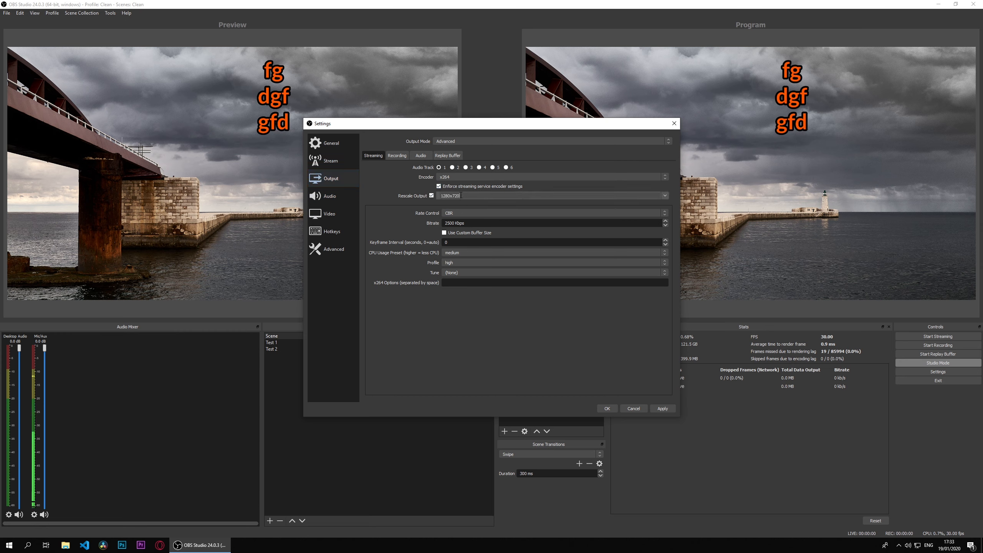
click(666, 196)
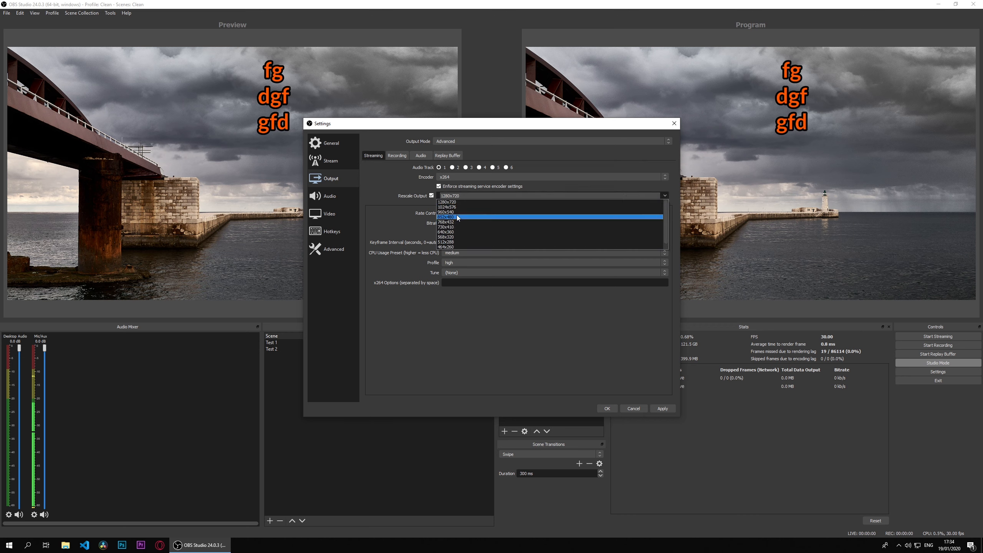
click(449, 202)
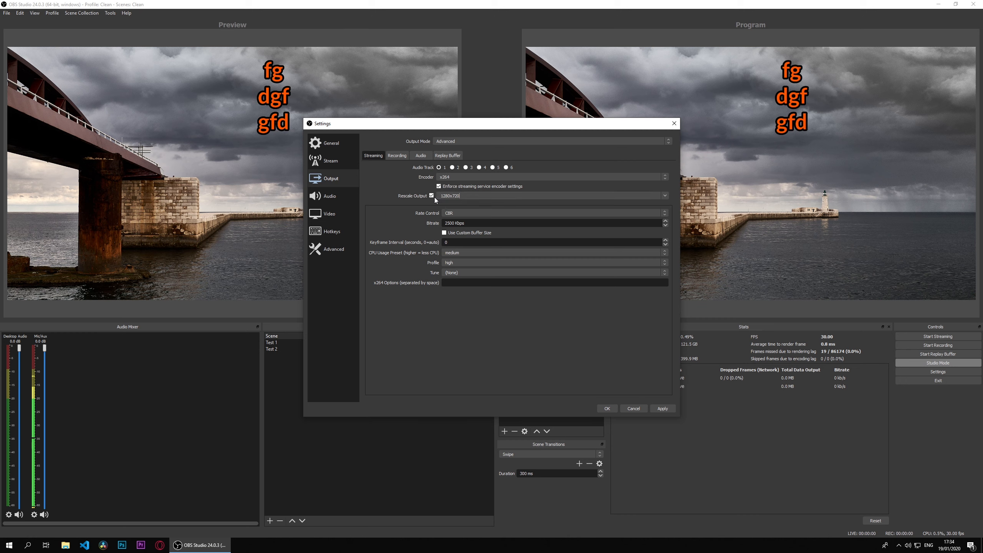
- Check the Video resolutions, turn off Rescale Output for streaming, and glance at the recording options
click(344, 217)
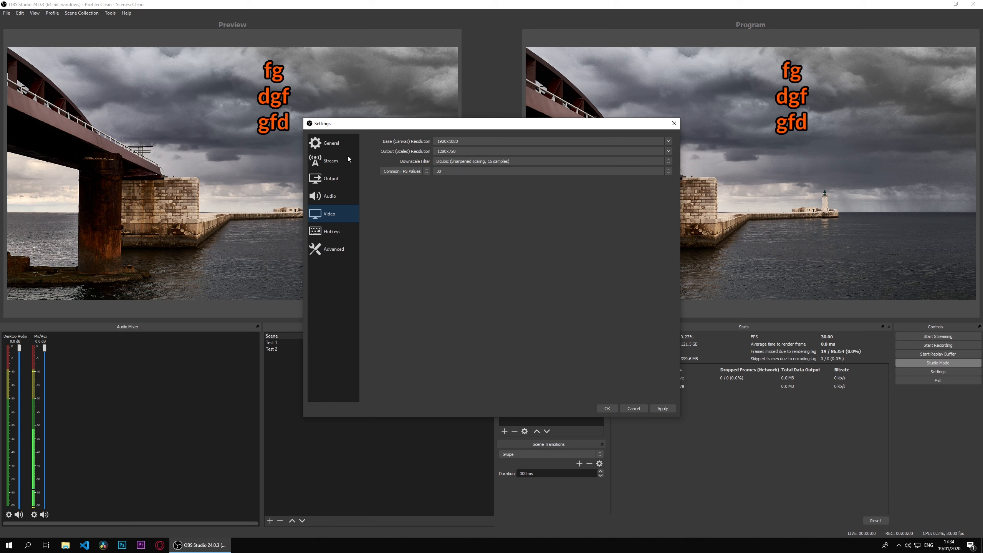
click(333, 179)
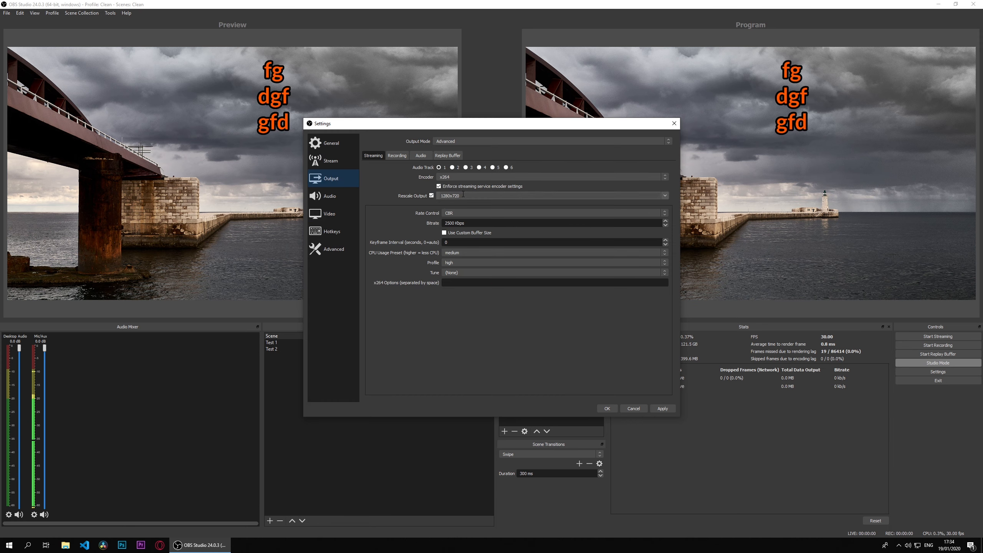
click(431, 195)
click(396, 155)
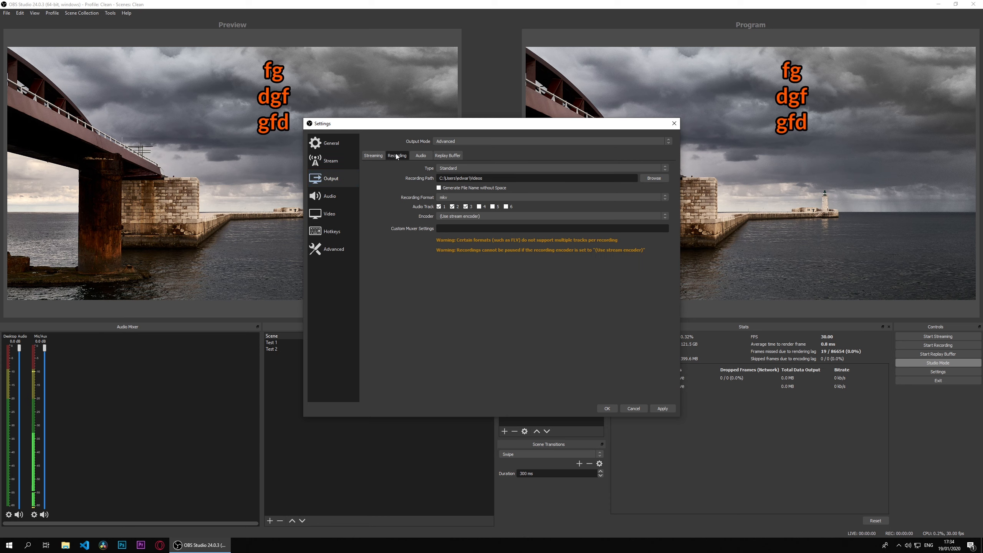
click(372, 156)
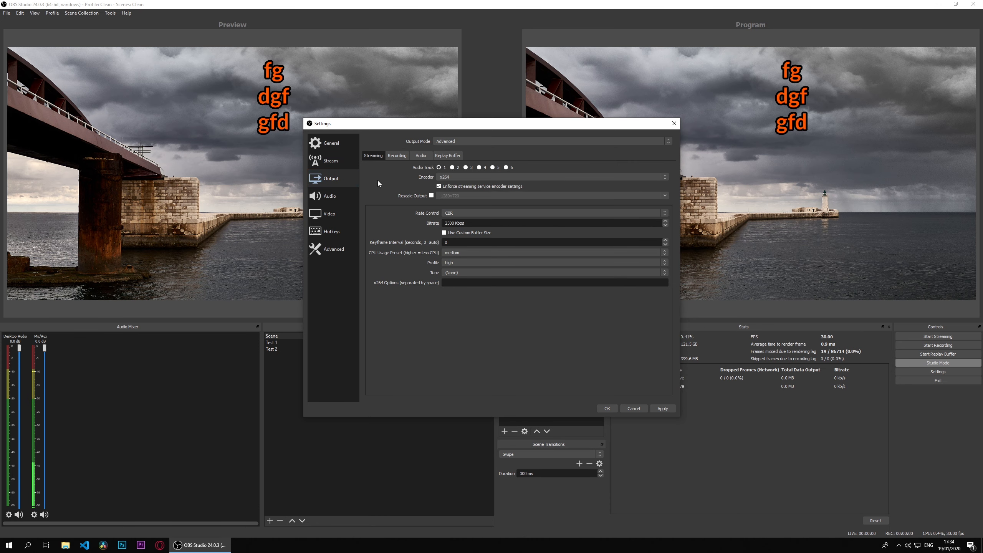
- Set the Output (Scaled) Resolution in the Video settings to 1920x1080
click(432, 195)
click(330, 214)
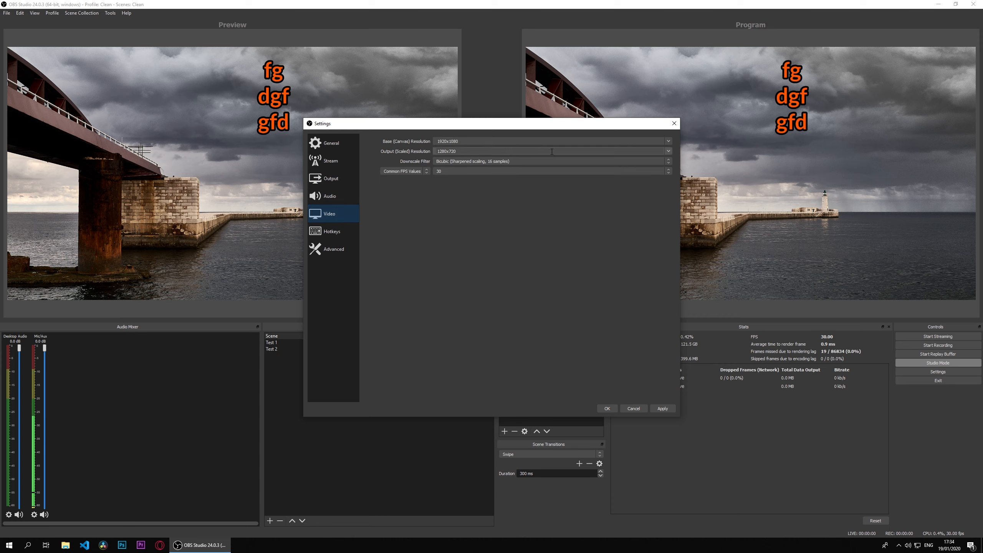
click(669, 151)
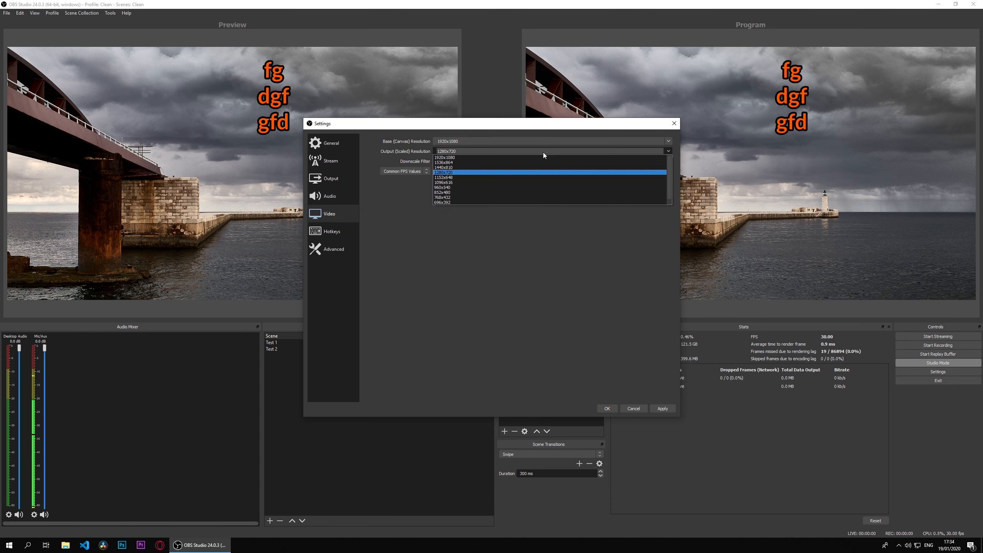
click(449, 159)
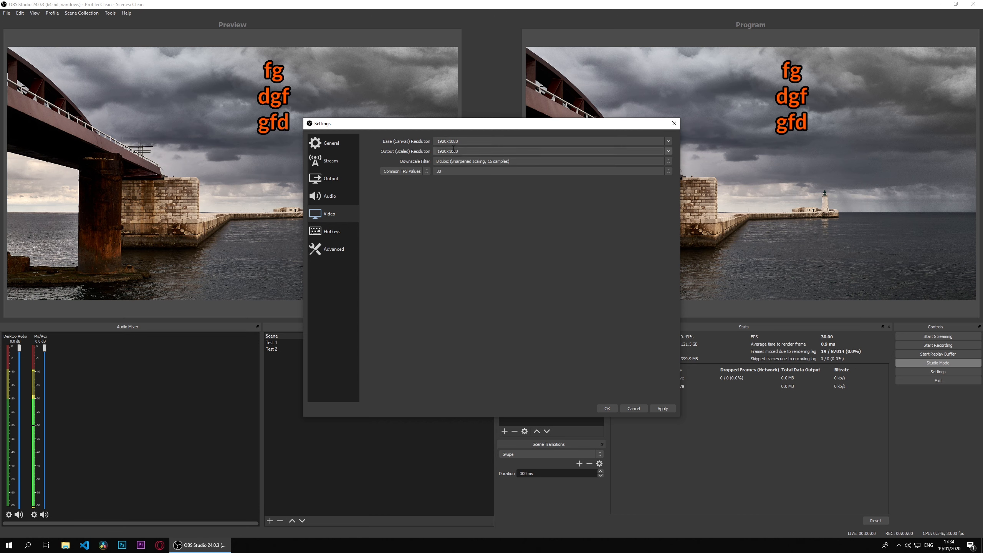
- Enable Rescale Output for streaming and choose 1280x720 as its resolution
click(341, 160)
click(328, 177)
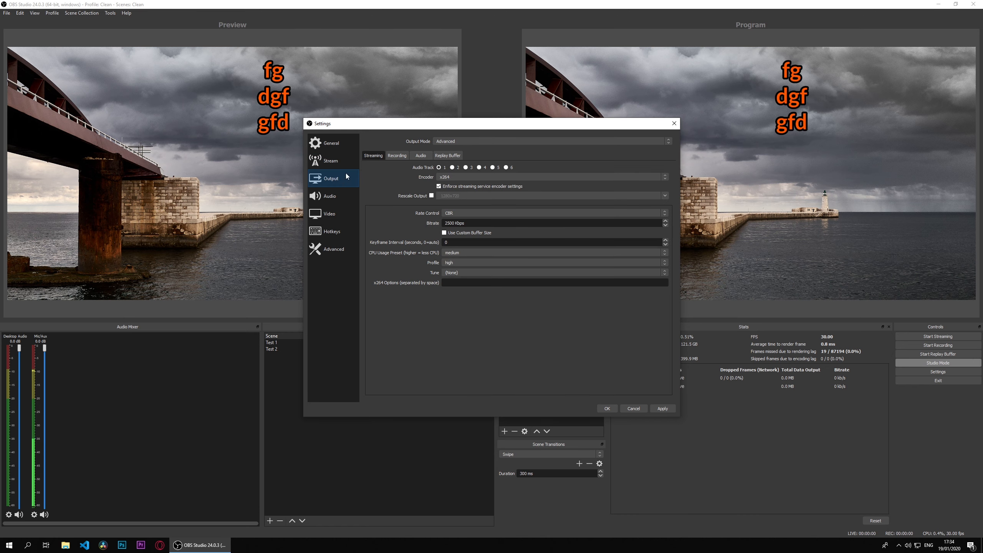
click(431, 196)
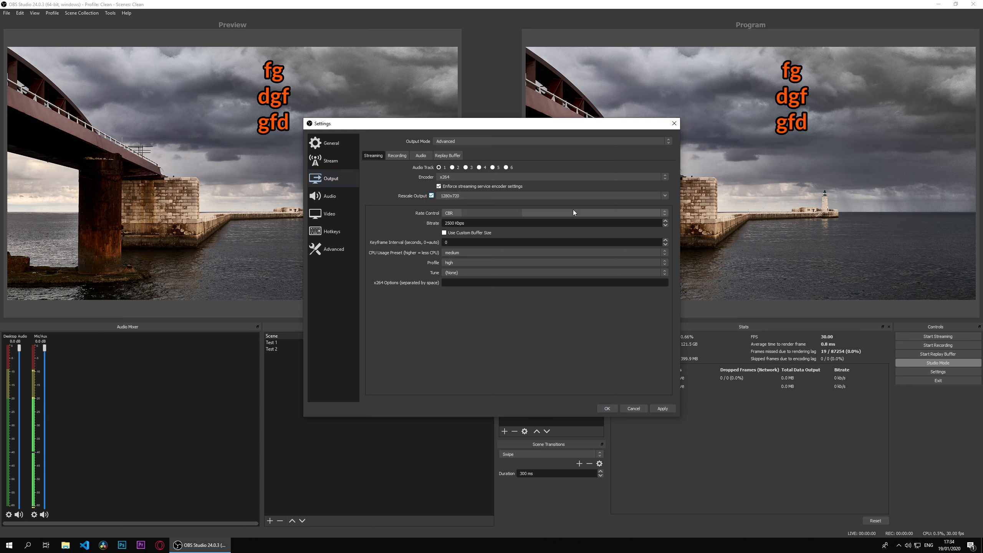
click(664, 196)
click(475, 203)
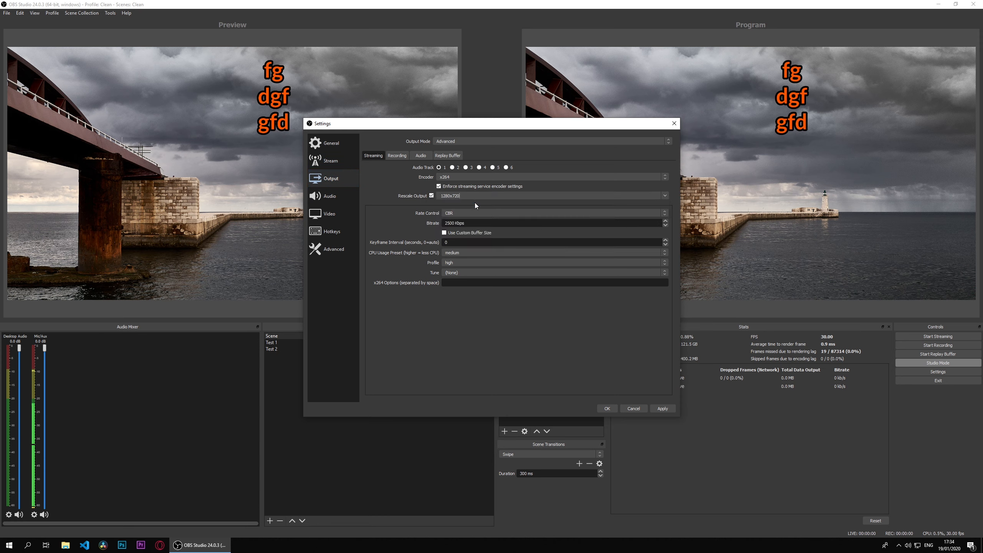
click(666, 195)
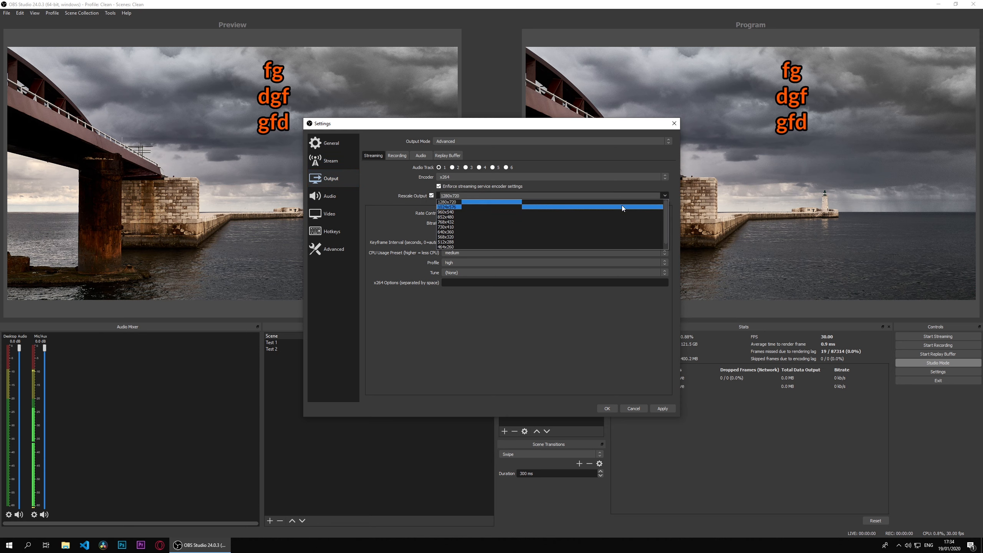
click(487, 200)
drag(459, 195, 444, 194)
- Set the recording encoder to x264 with Rescale Output left off, and return to the streaming output settings
click(403, 156)
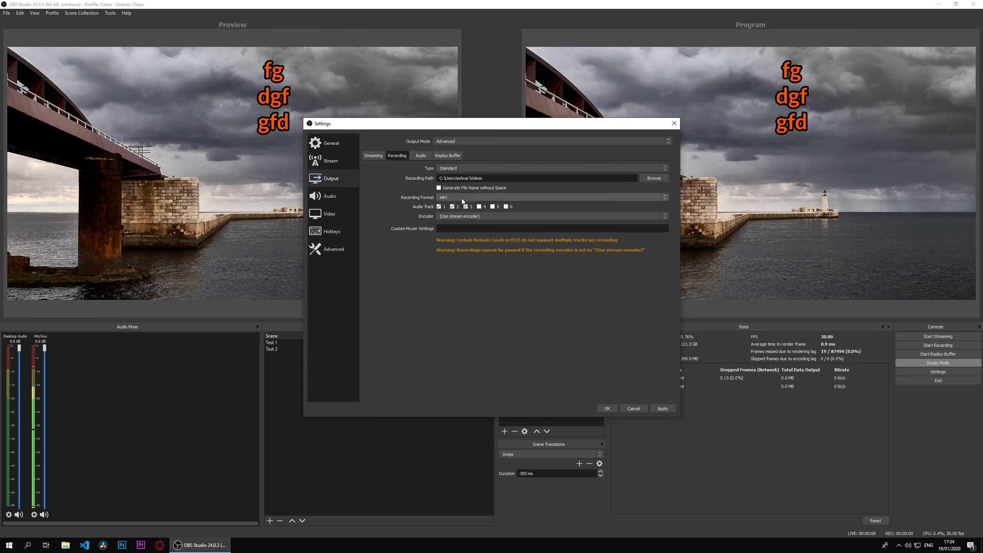
click(462, 216)
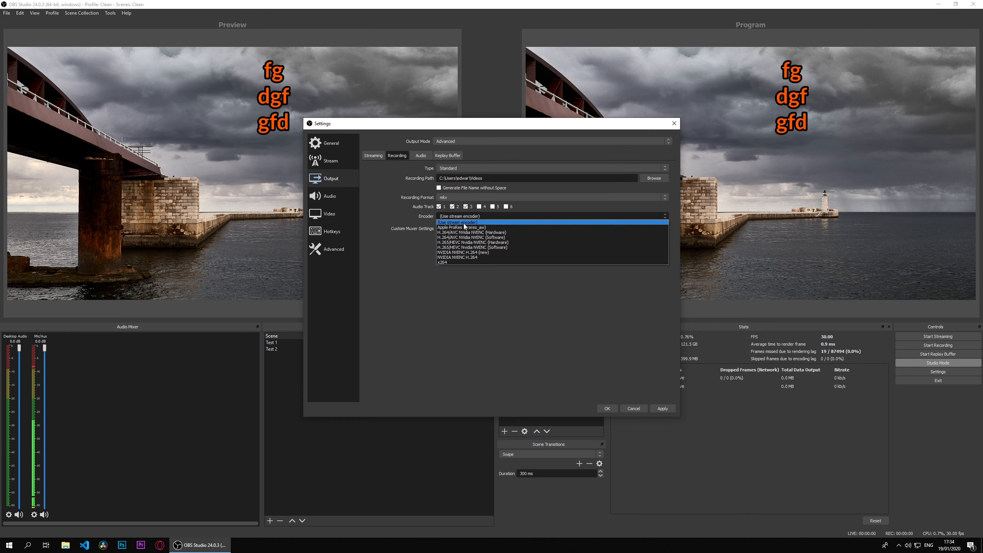
click(466, 262)
click(431, 226)
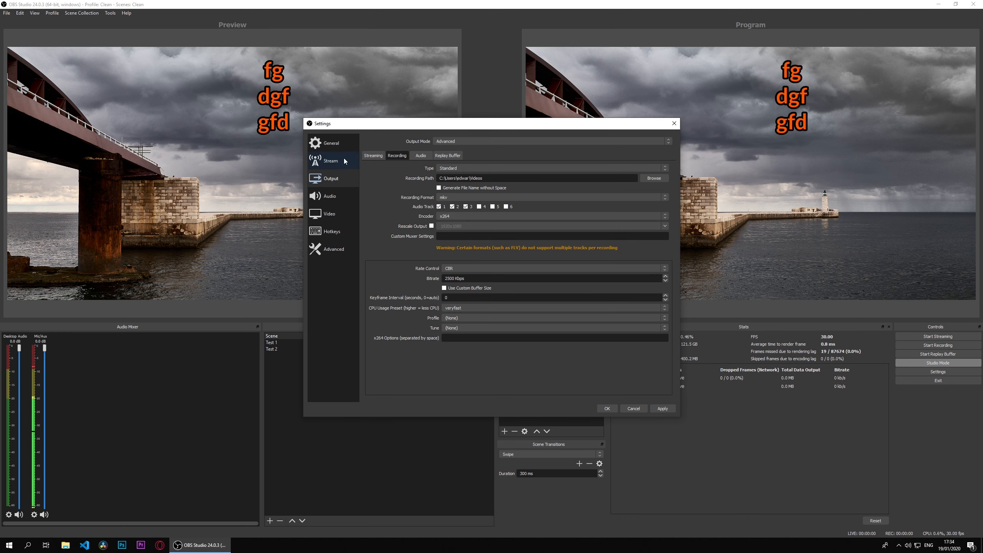
click(378, 157)
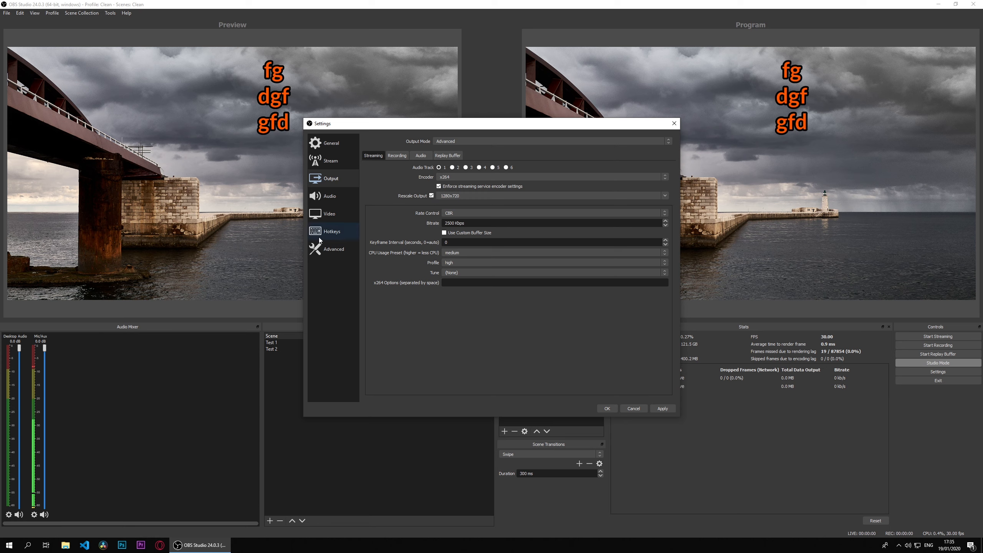
- Set the Output (Scaled) Resolution in the Video settings to 1280x720
click(330, 215)
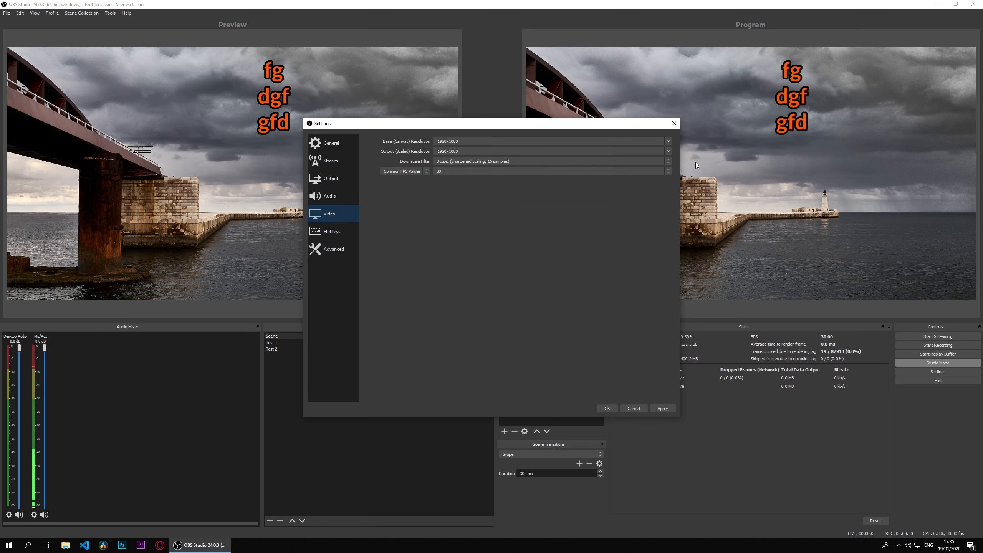
click(669, 150)
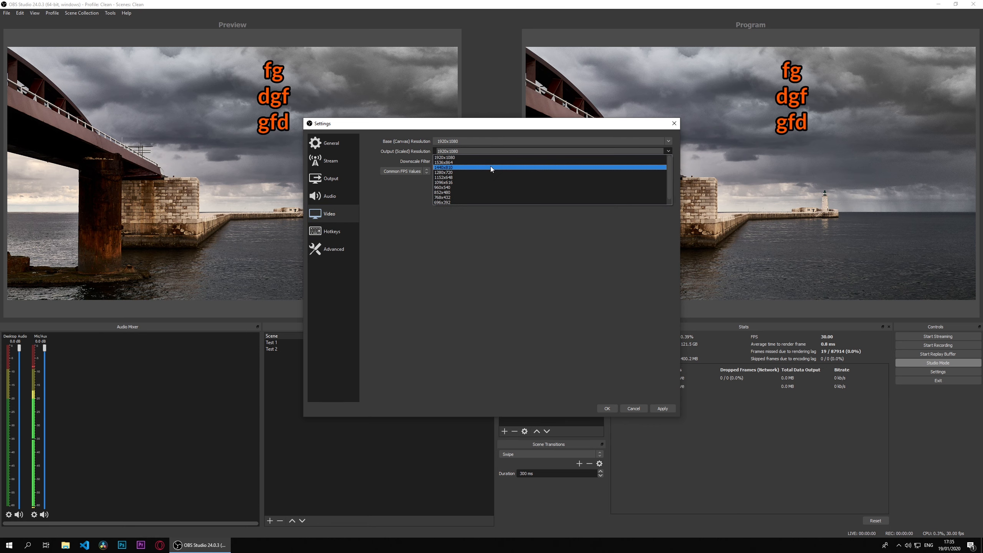
click(468, 172)
- Enable Rescale Output for recording and pick a resolution from its choices
click(331, 174)
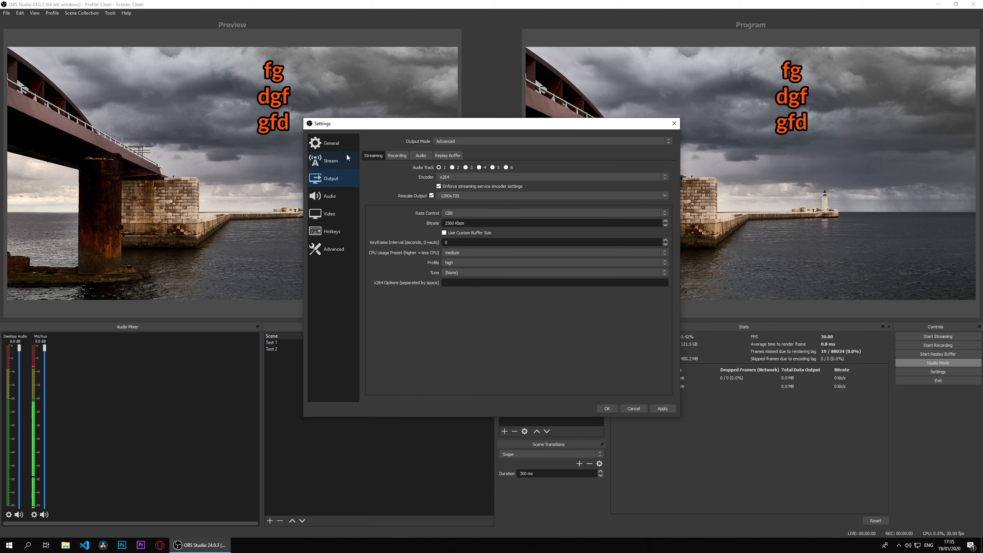
click(400, 156)
click(431, 226)
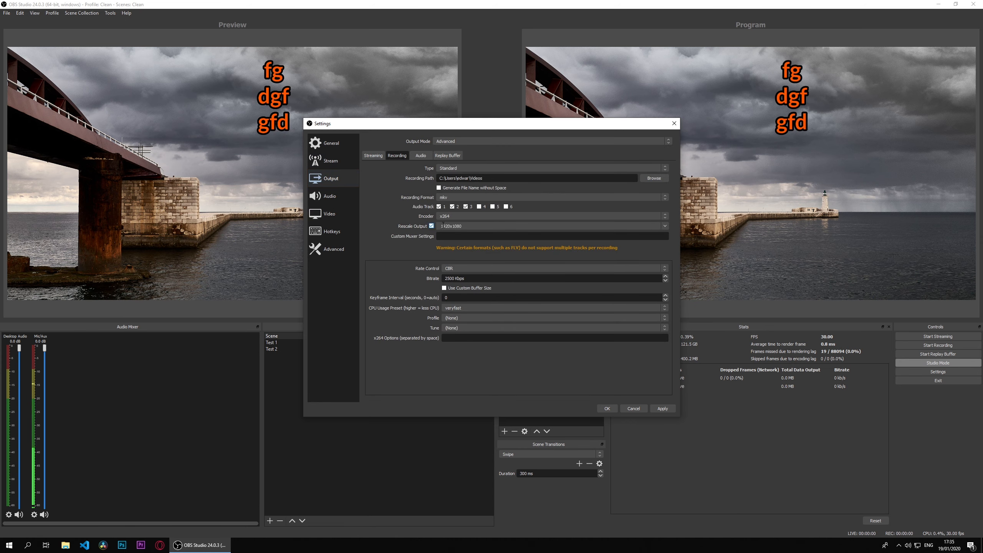
click(665, 226)
click(490, 233)
- Compare the streaming rescale setting with the Video resolutions and turn off Rescale Output for streaming
click(374, 156)
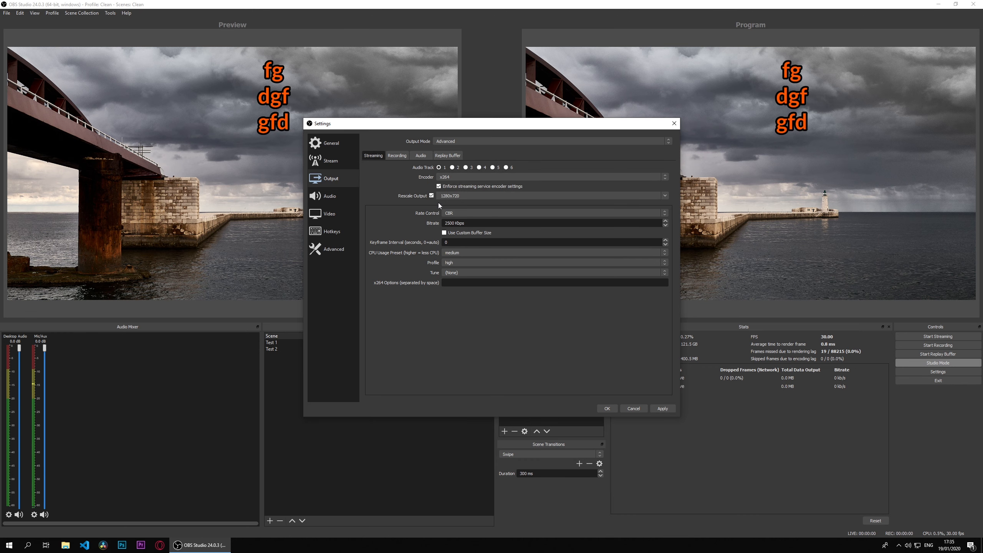
click(338, 217)
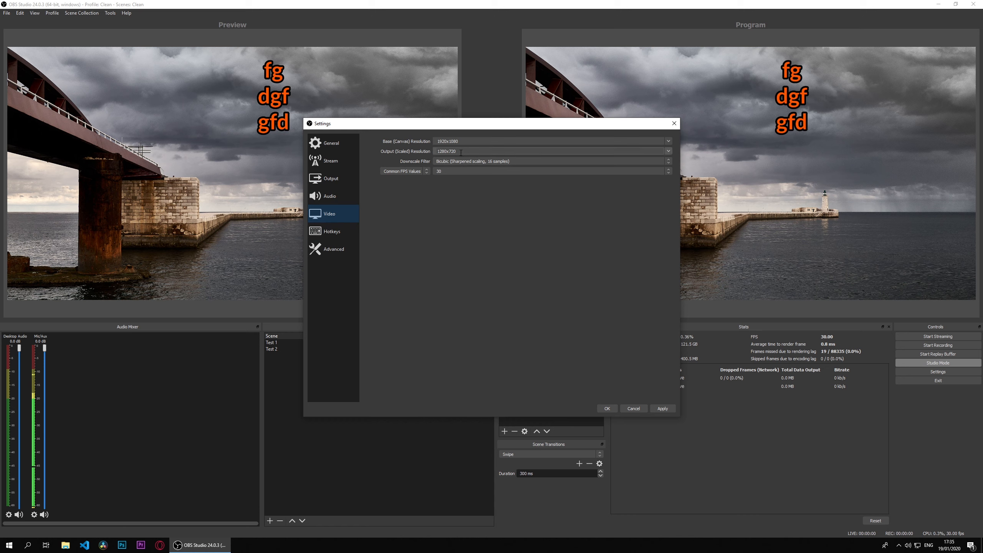
click(337, 175)
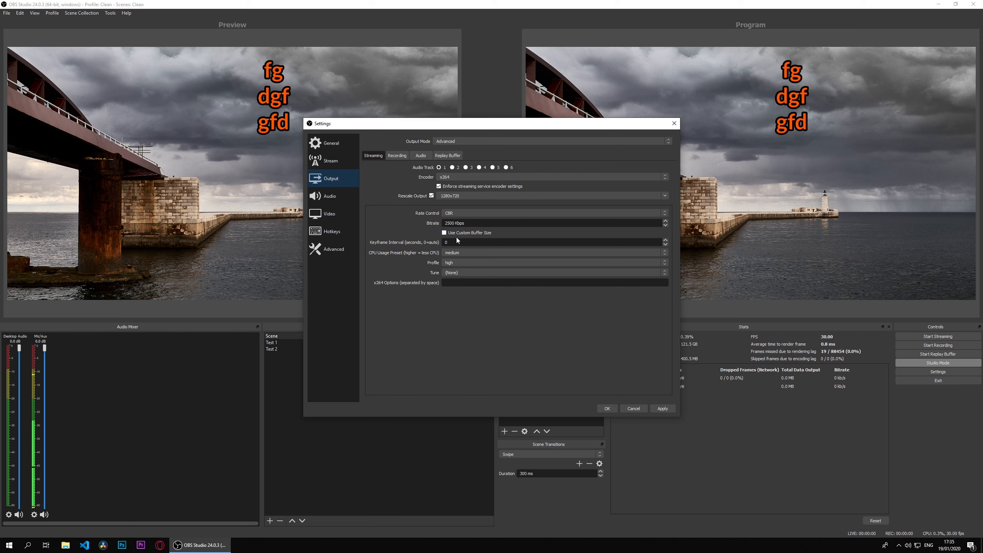
click(431, 195)
- Try the NVIDIA NVENC H.264 and NVIDIA NVENC H.264 (new) streaming encoders to compare their available options
click(464, 177)
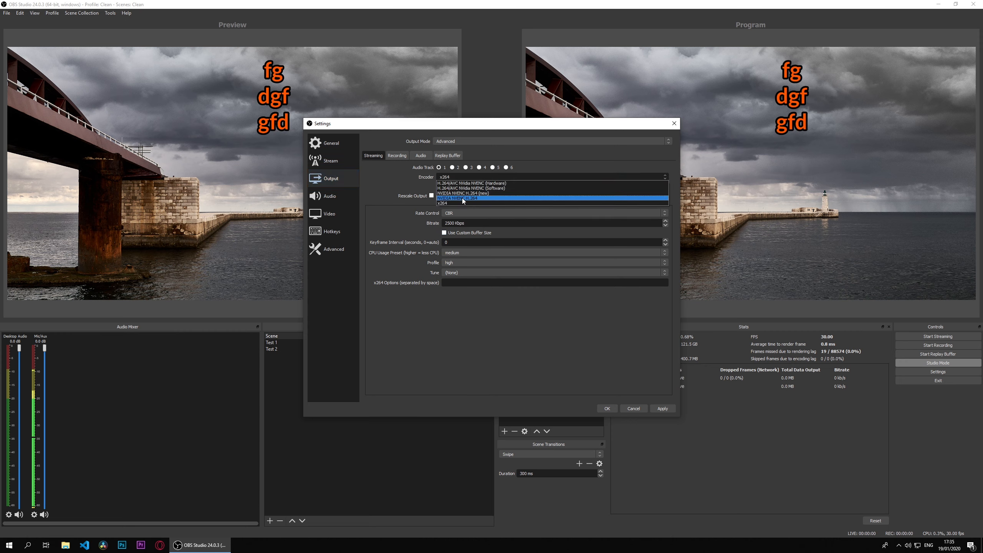
click(462, 198)
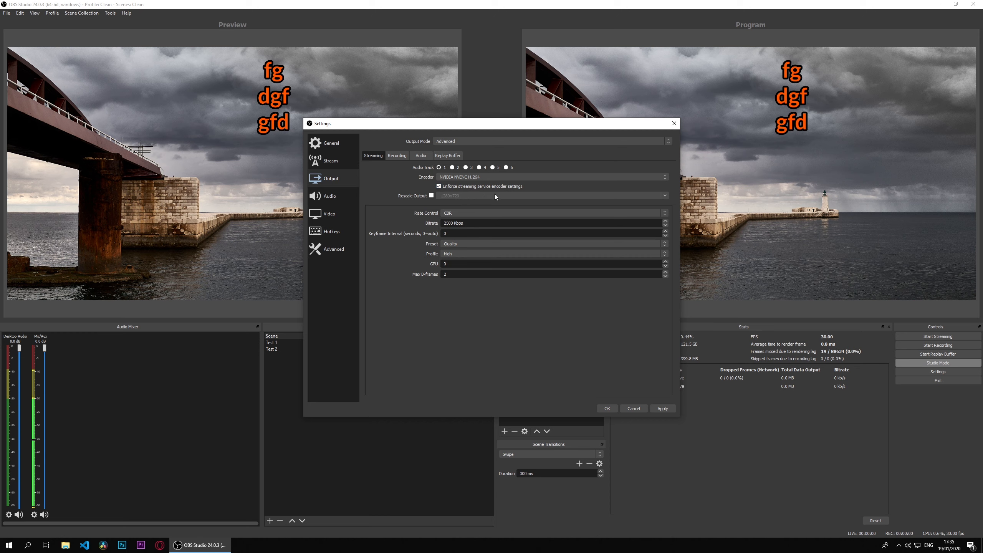
click(497, 175)
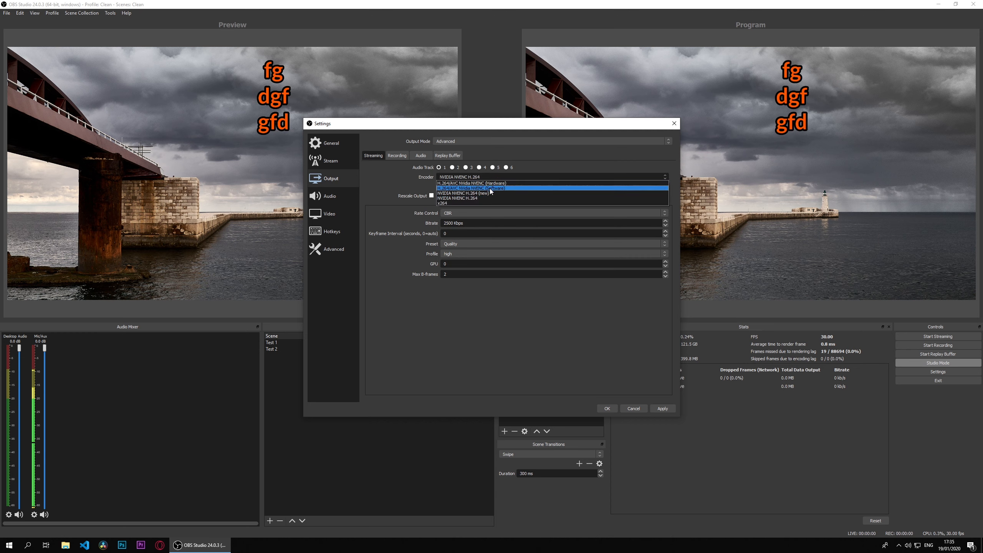
click(489, 192)
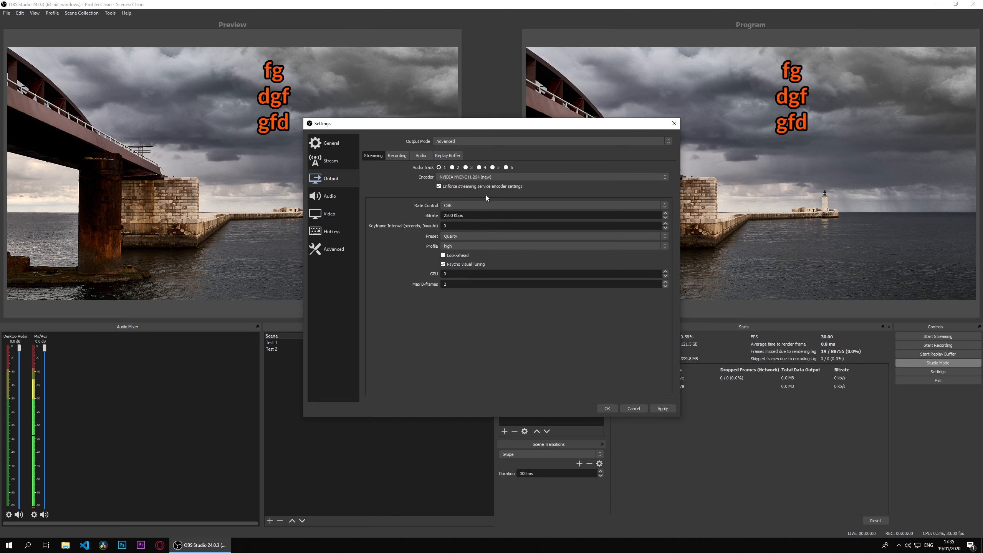
click(490, 179)
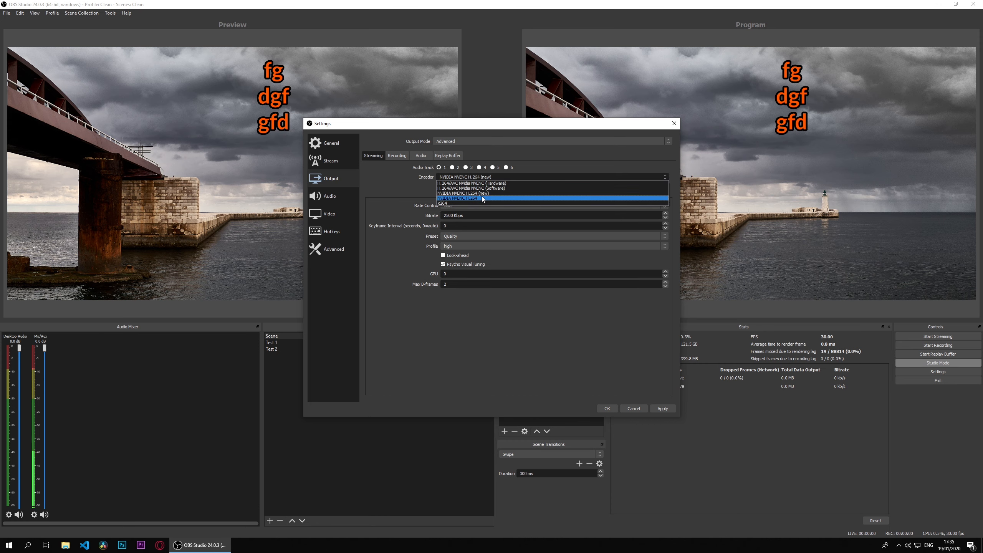
click(482, 197)
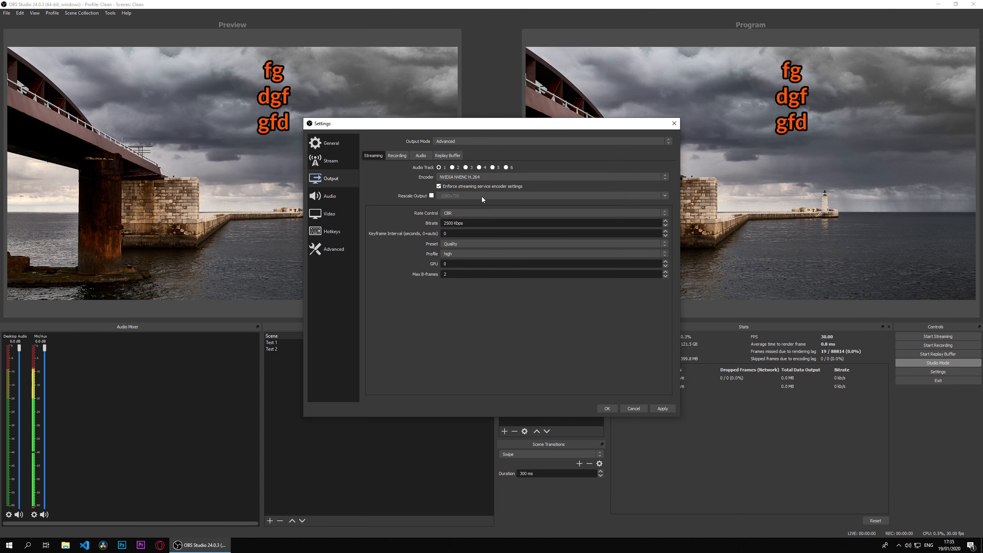
- Set the streaming encoder to NVIDIA NVENC H.264 (new) and choose the Quality preset
click(487, 177)
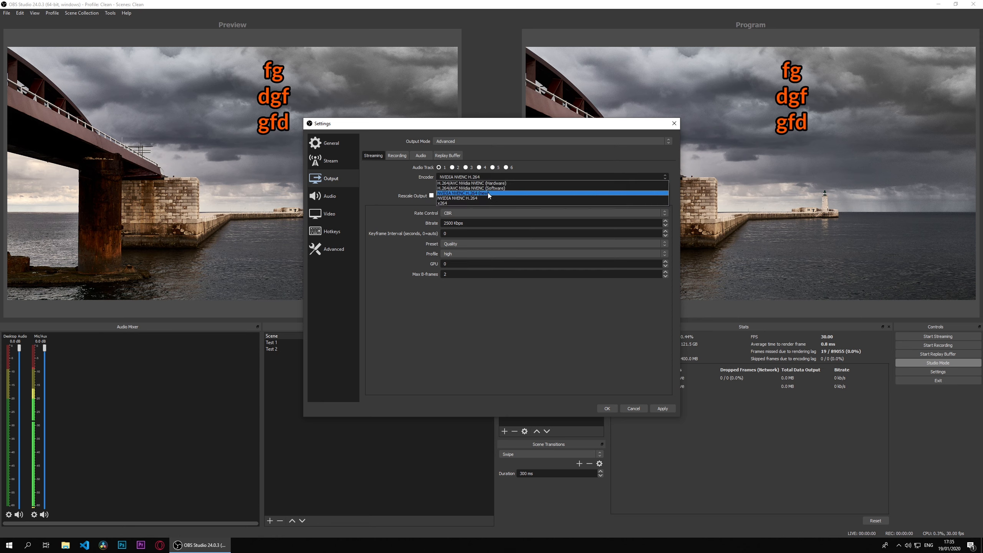
click(488, 192)
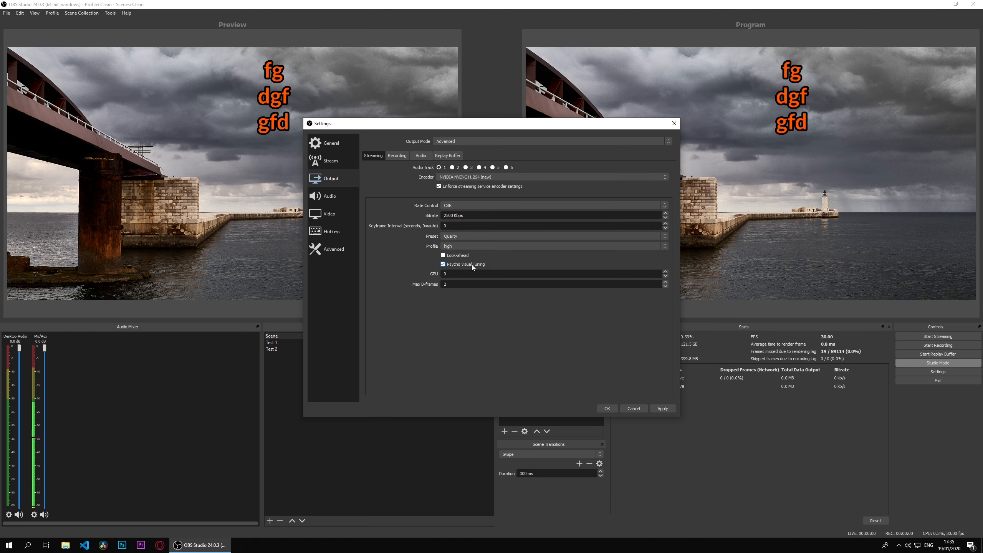
click(461, 236)
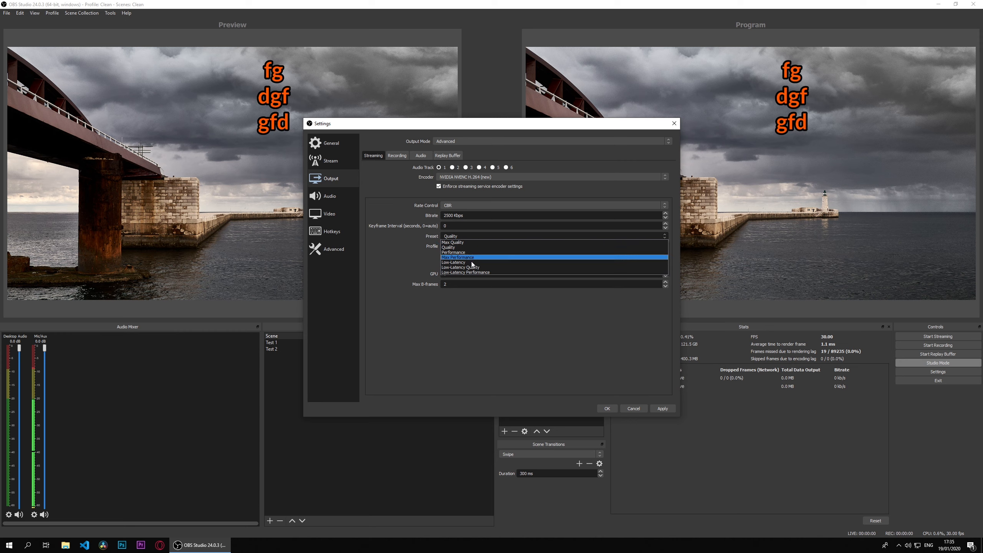
click(476, 247)
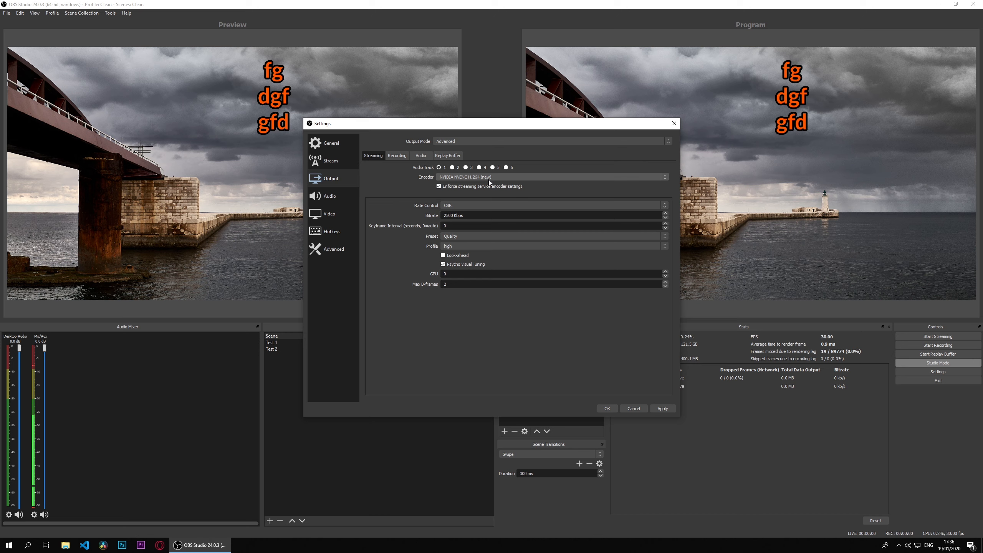
- Try the Custom Output (FFmpeg) recording type and switch the type back to Standard
click(394, 155)
click(450, 170)
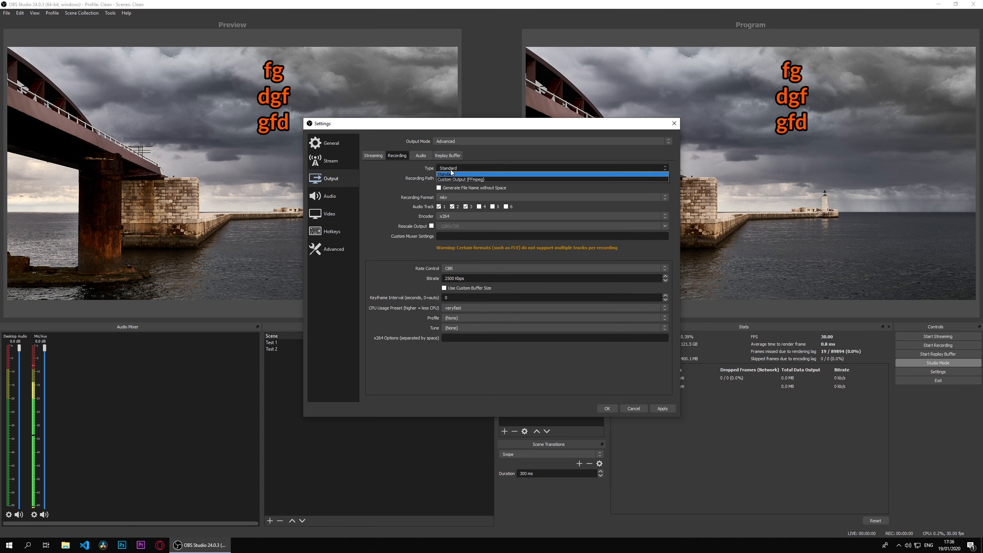
click(452, 170)
click(453, 172)
click(455, 181)
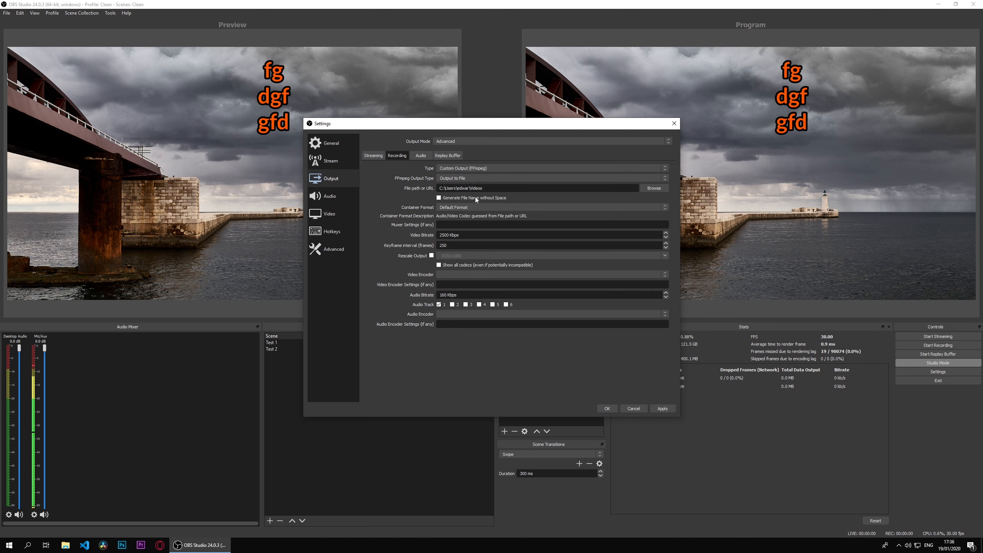
click(483, 168)
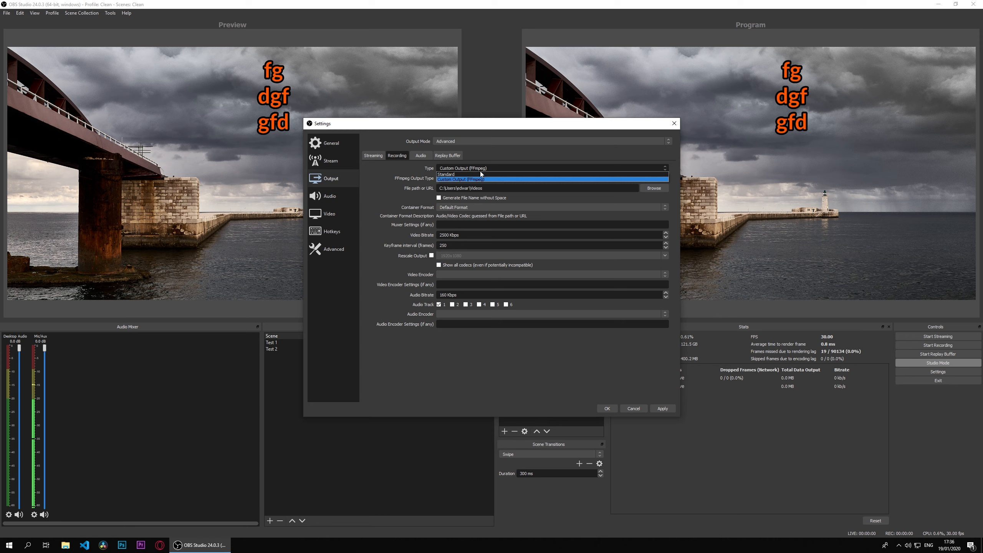
click(475, 175)
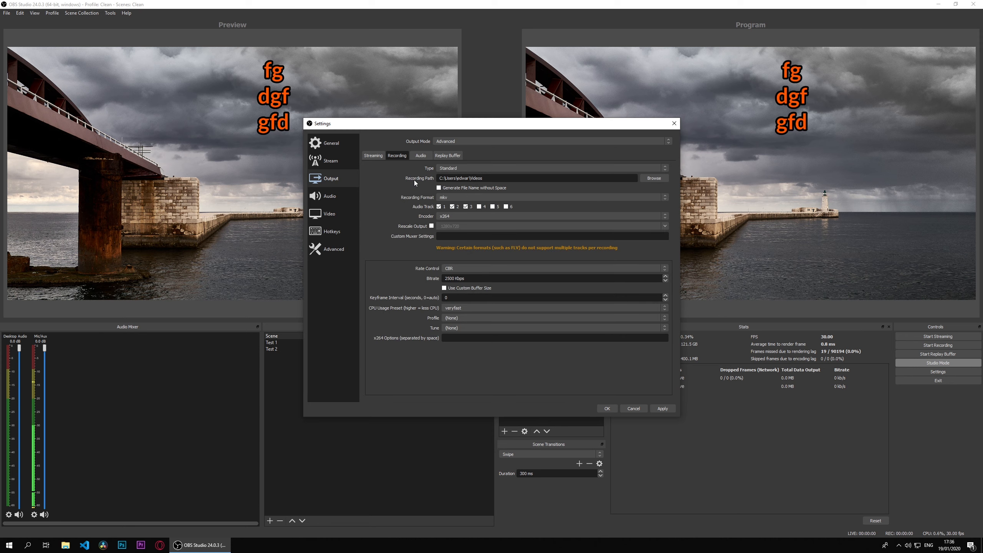
- Review the recording path, the file name spacing option and the available recording formats
mouse_move(485, 178)
mouse_down()
mouse_move(434, 179)
mouse_move(485, 180)
mouse_up()
click(470, 188)
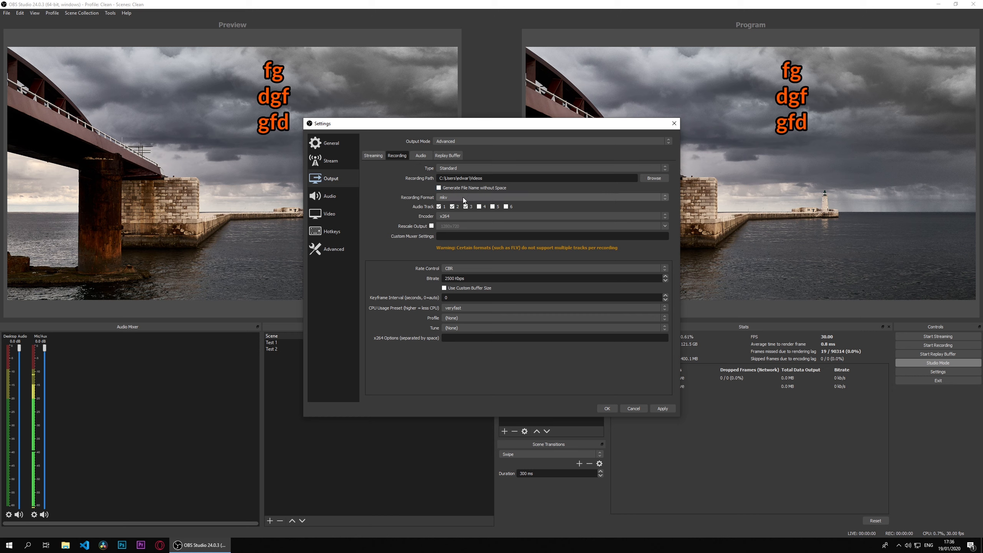
click(462, 197)
click(462, 197)
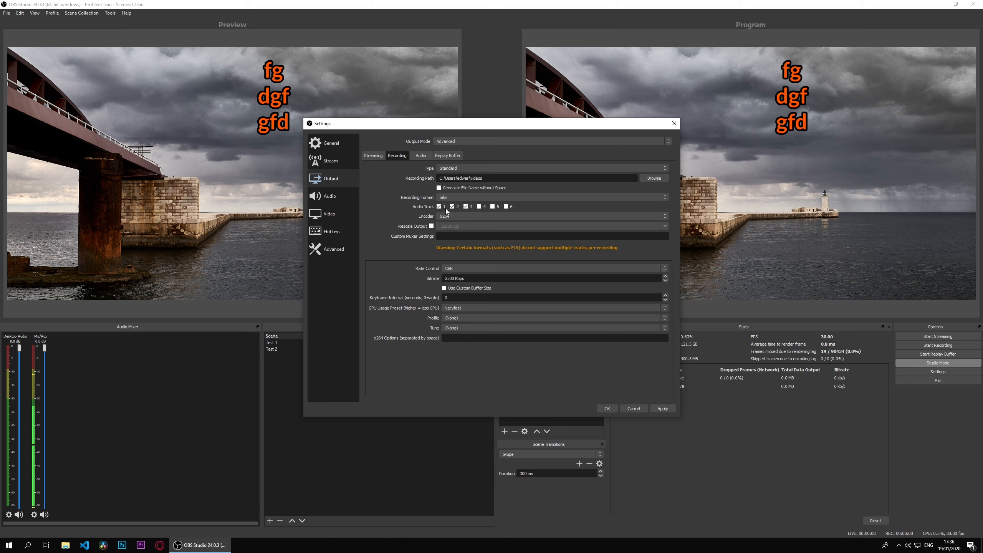
- Try (Use stream encoder) as the recording encoder and compare it with the streaming encoder settings
click(470, 215)
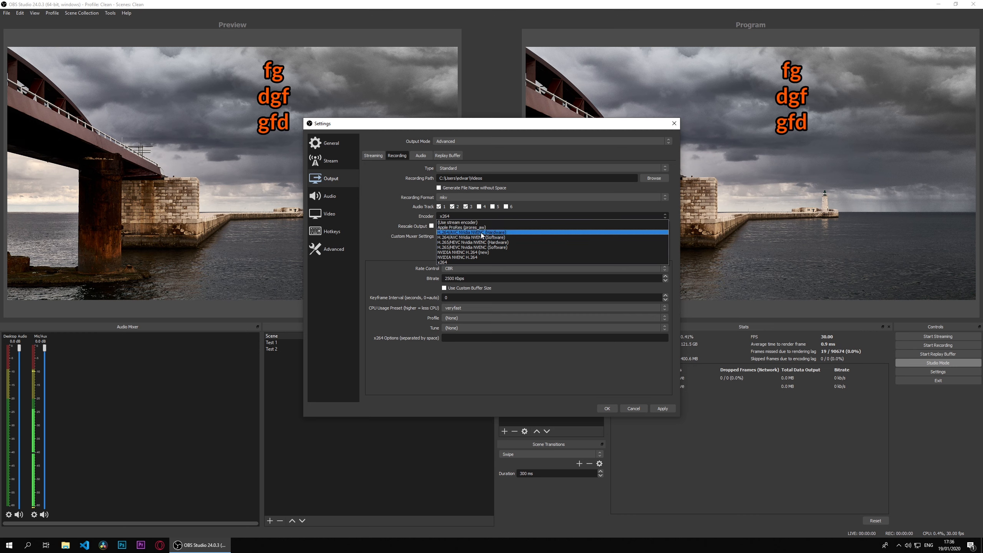
click(485, 223)
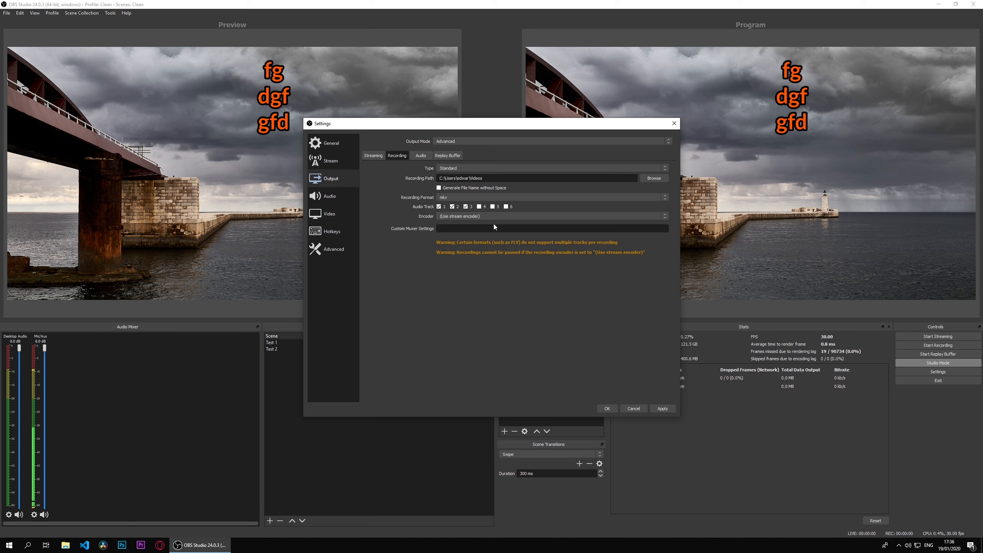
click(374, 156)
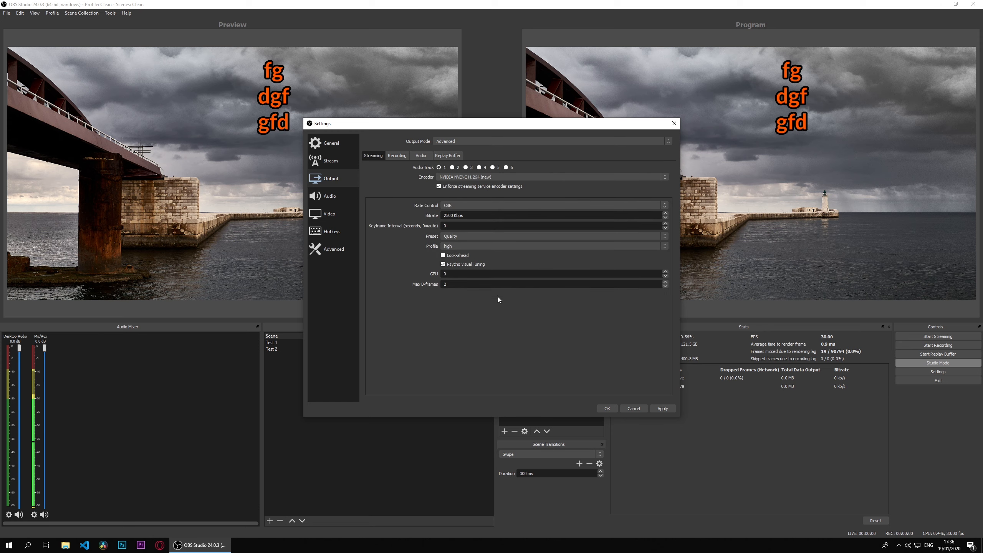
click(397, 156)
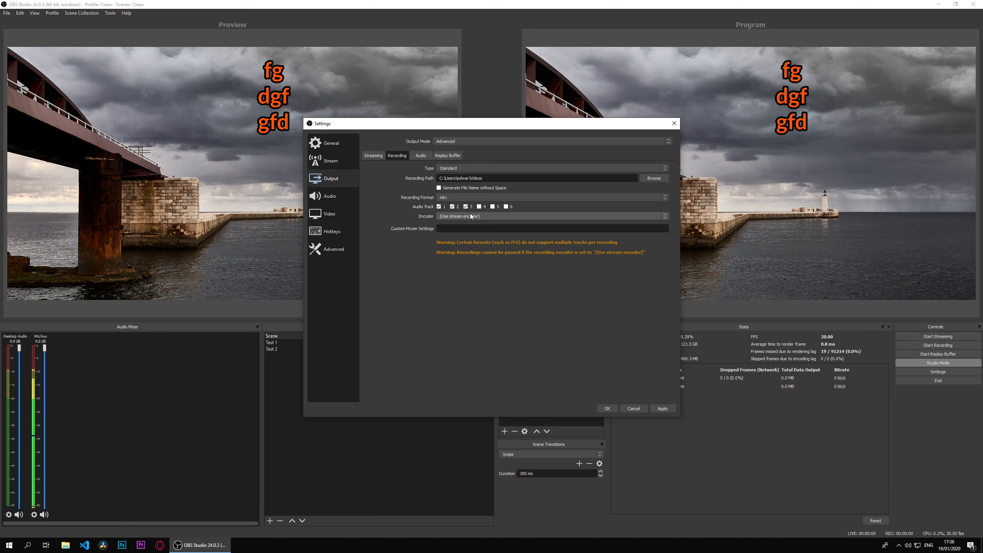
scroll(466, 214, down, 3)
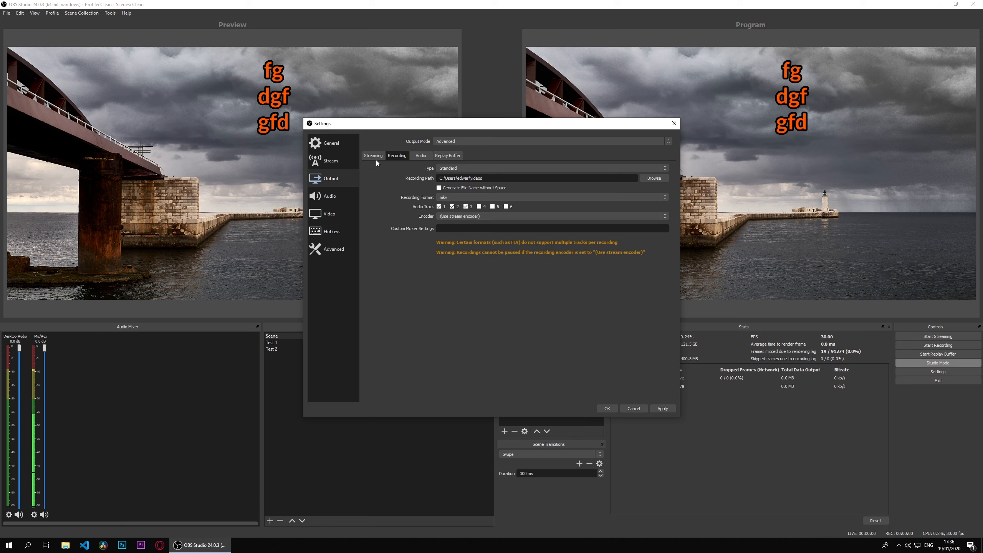
click(407, 154)
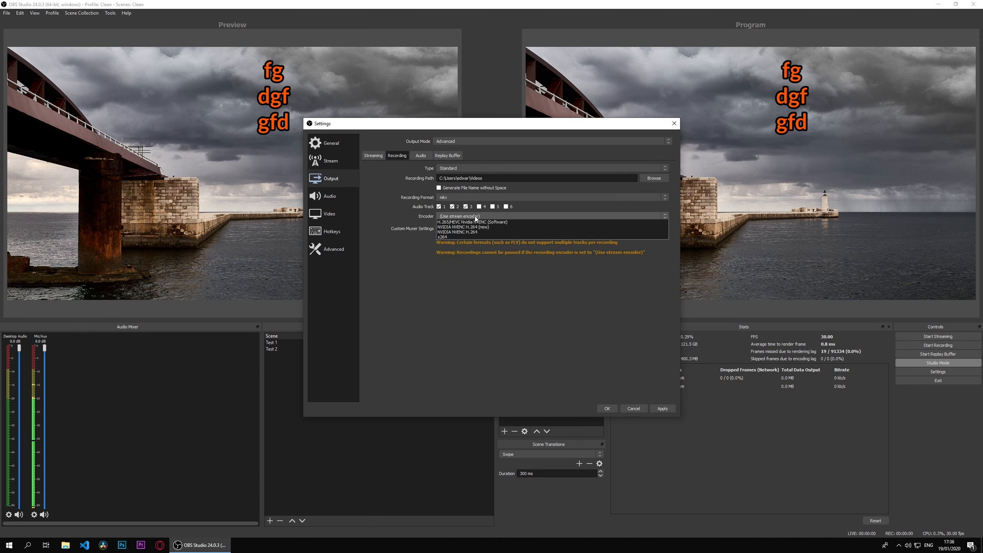
- Try the H.264/AVC Nvidia NVENC (Software) and NVIDIA NVENC H.264 (new) recording encoders to compare their available options
click(475, 216)
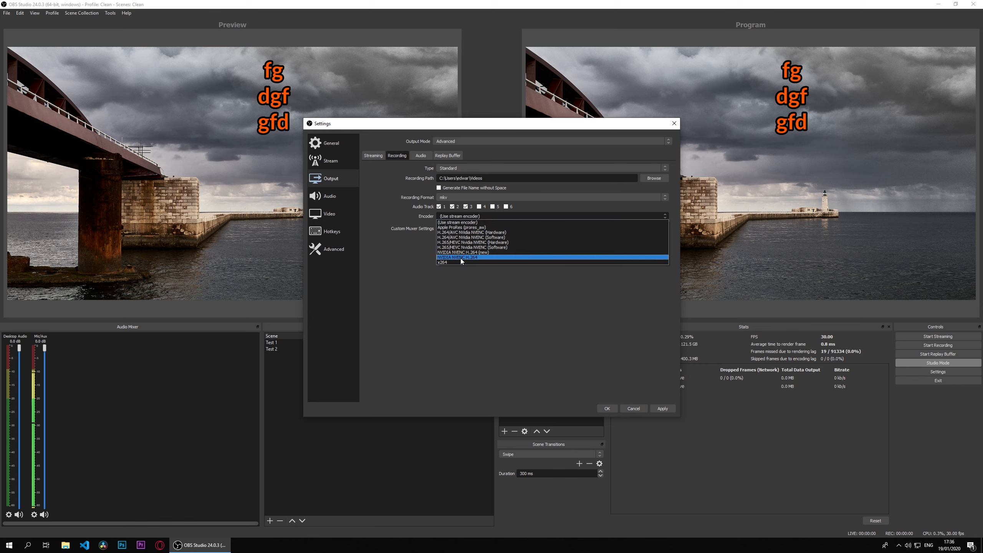
click(490, 236)
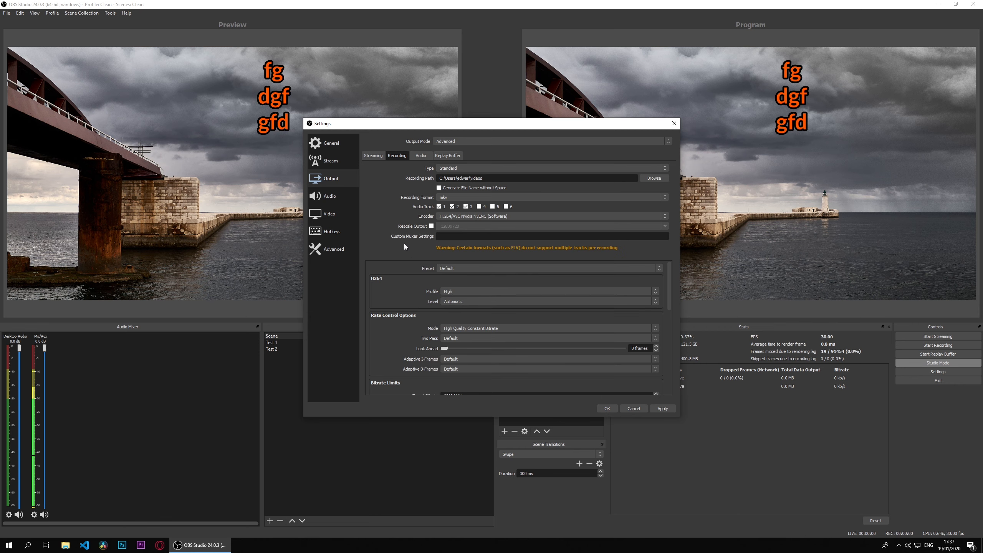
scroll(393, 344, down, 3)
scroll(401, 346, up, 3)
click(476, 216)
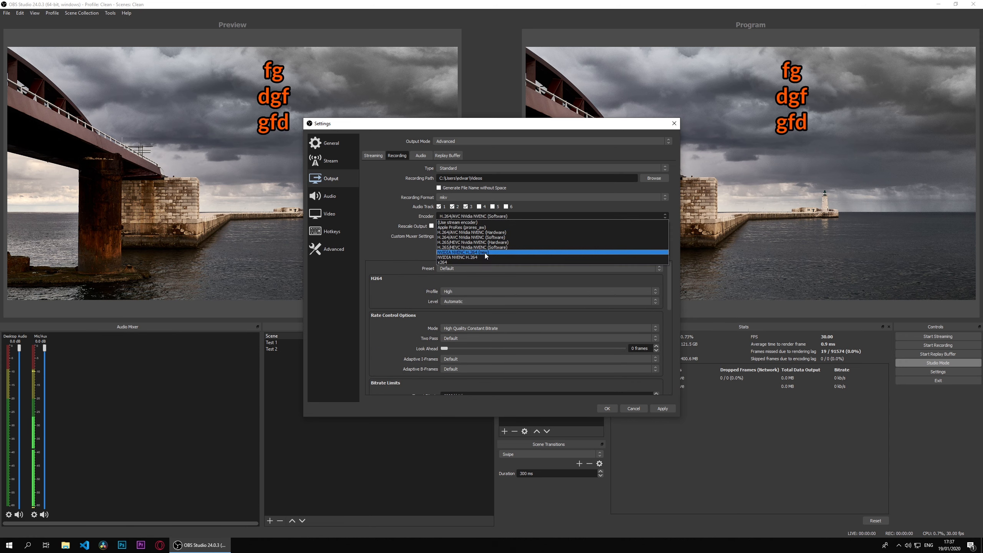
click(485, 253)
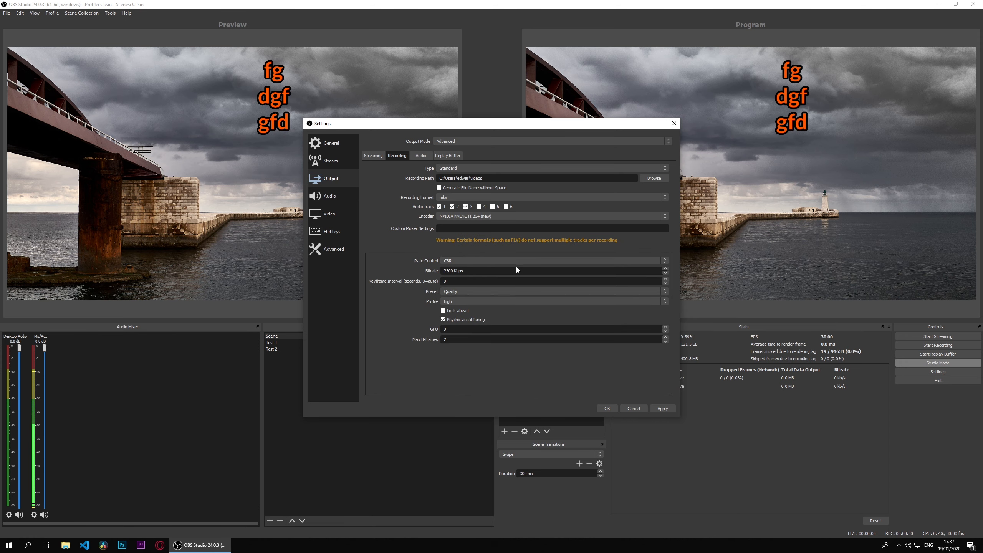
click(494, 218)
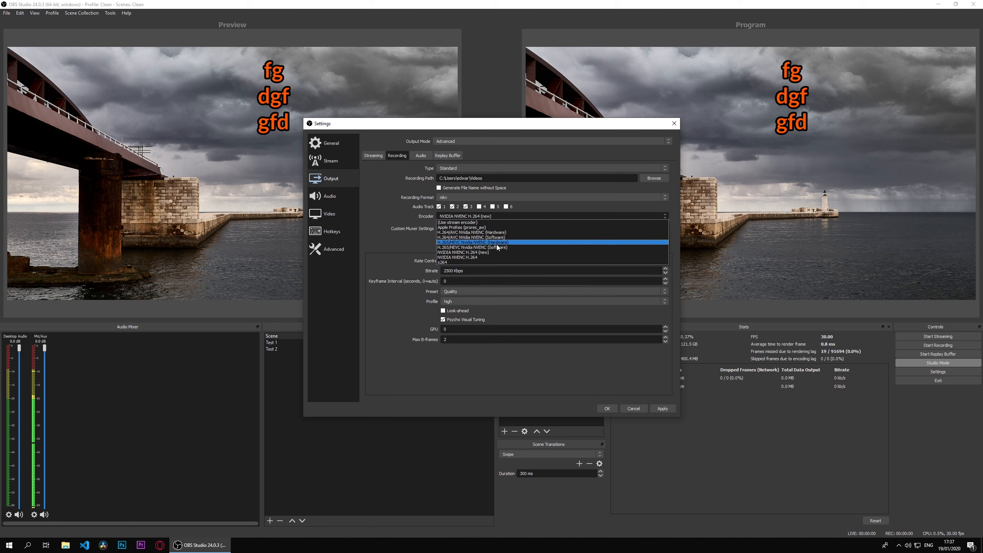
click(499, 237)
scroll(400, 300, down, 10)
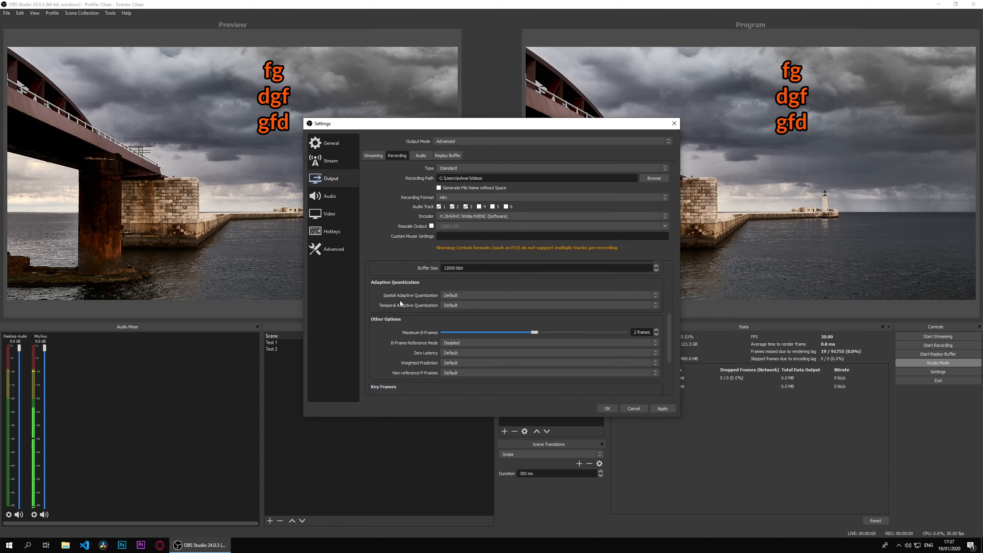
scroll(374, 273, up, 10)
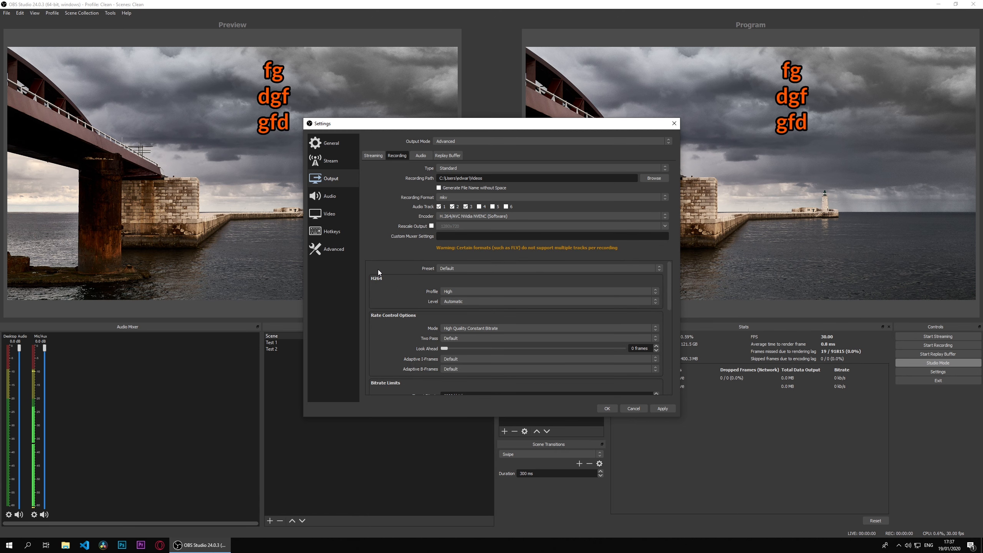
click(471, 216)
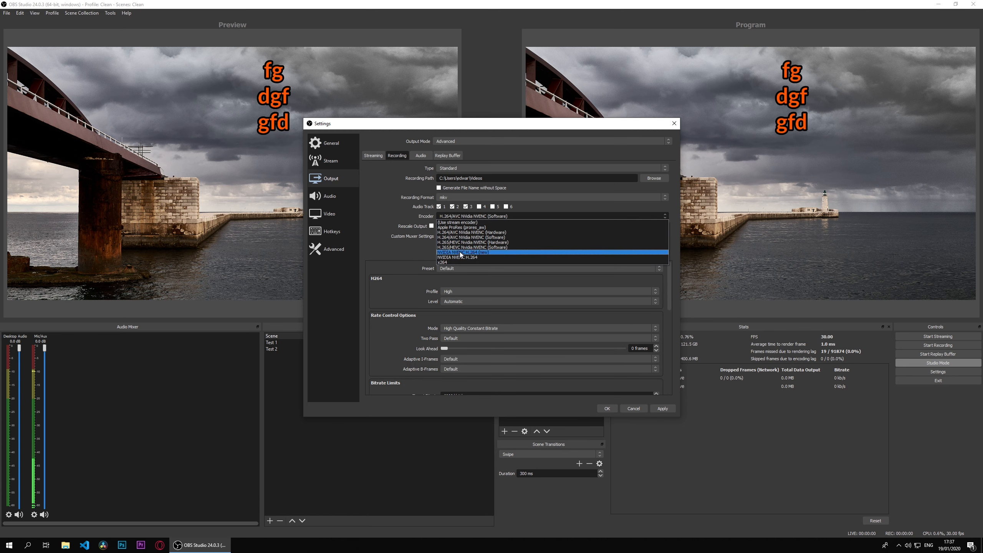
click(459, 252)
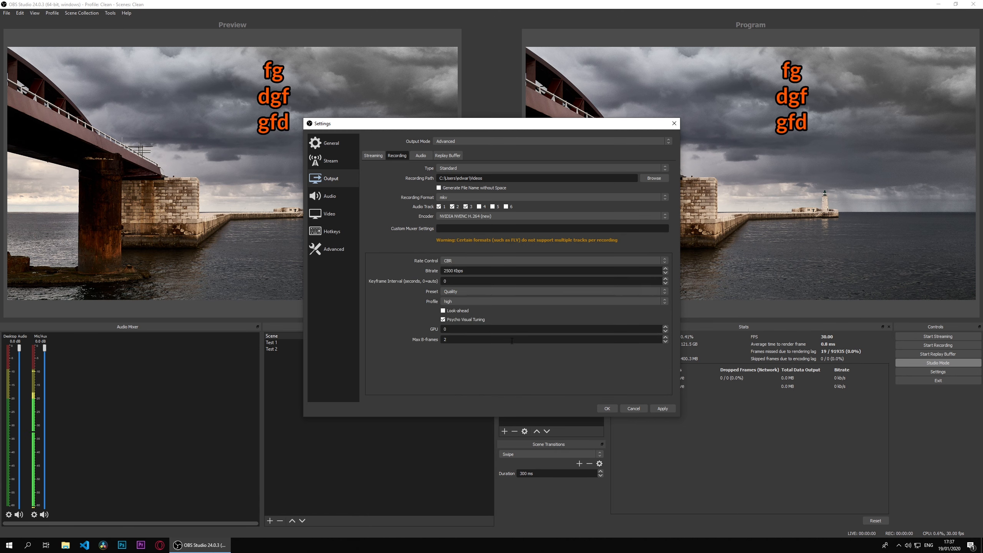
- Set the recording encoder to x264 and its rate control to CRF
click(483, 215)
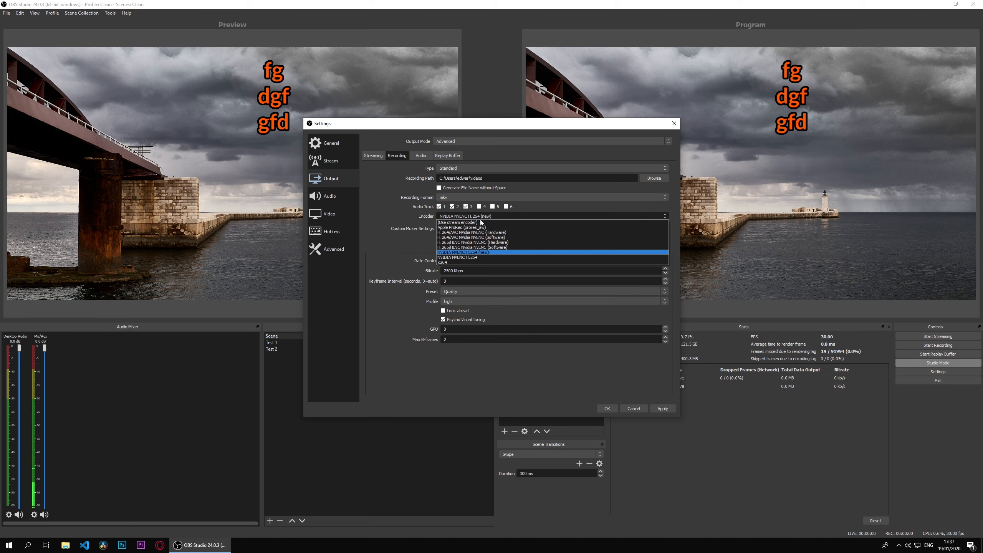
click(457, 265)
click(481, 217)
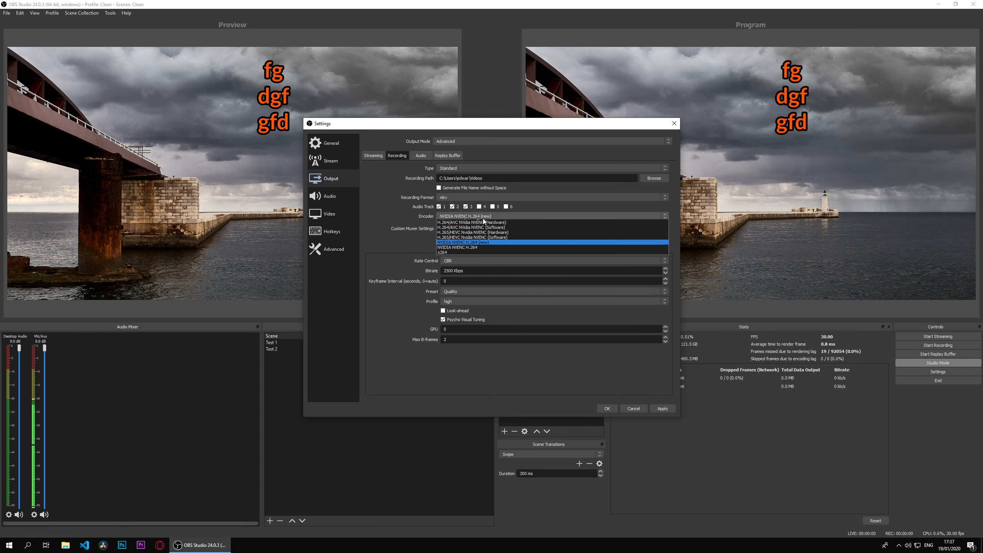
click(478, 262)
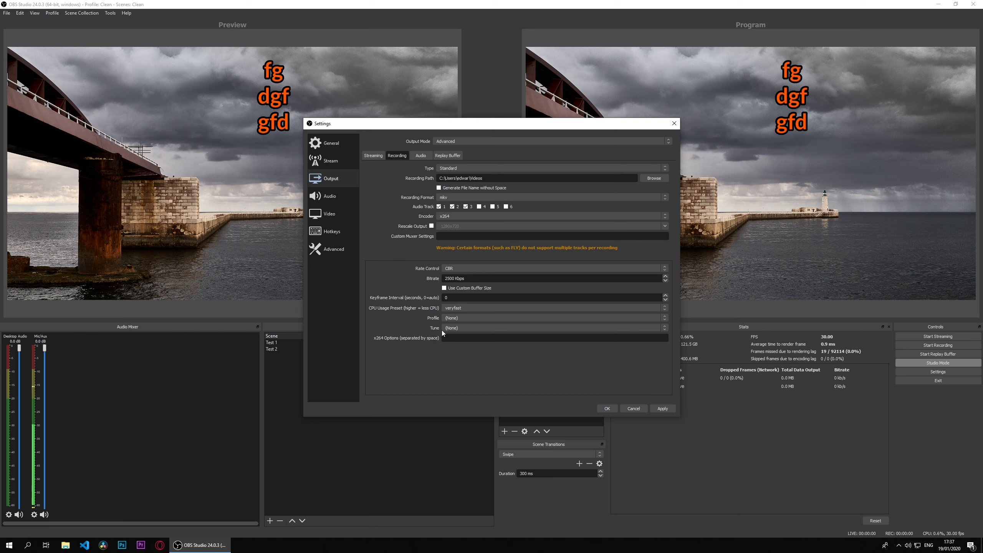
click(474, 266)
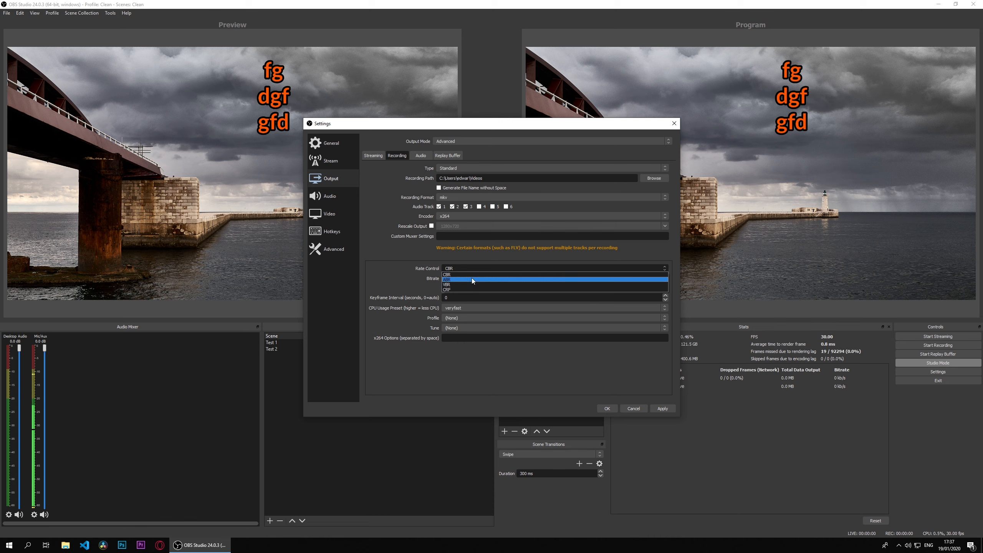
click(464, 288)
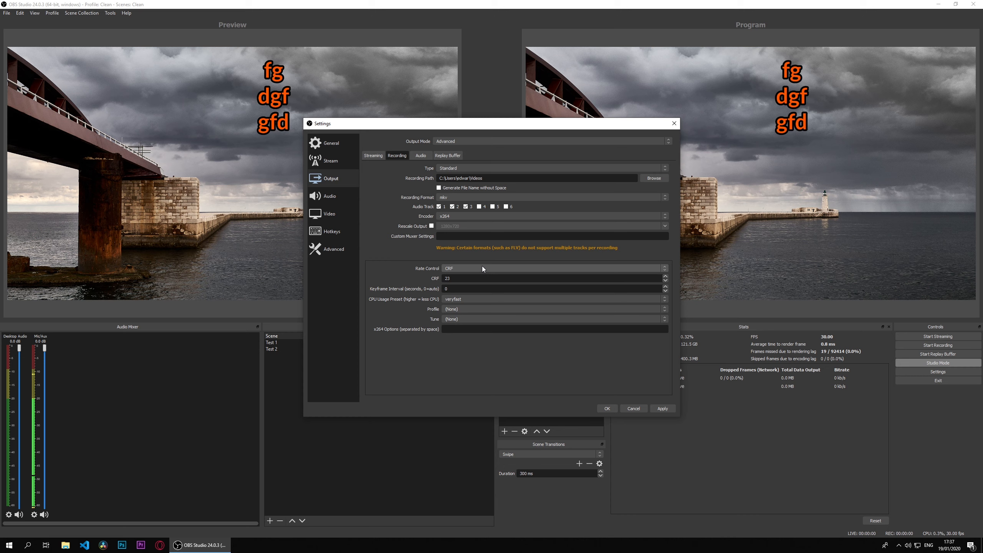
- Set the streaming bitrate to 5000 Kbps
click(373, 156)
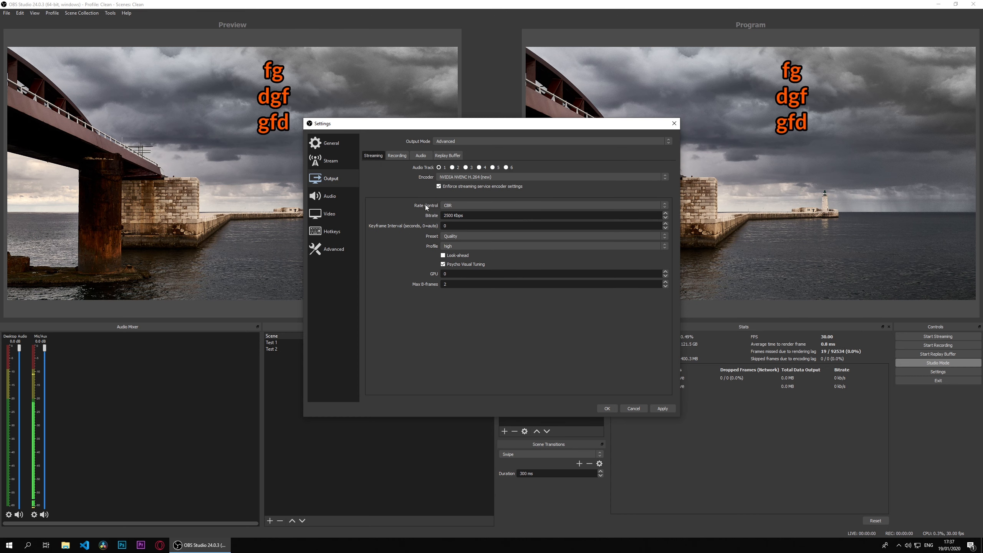
drag(451, 216, 443, 216)
text(500)
- Look through the streaming encoder's preset and profile choices and enable Look-ahead
click(447, 235)
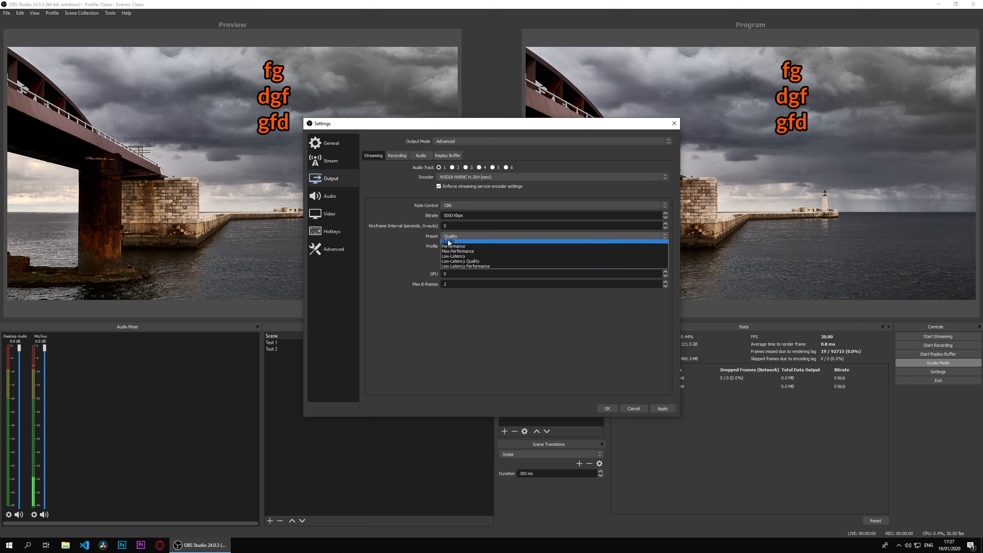
click(413, 254)
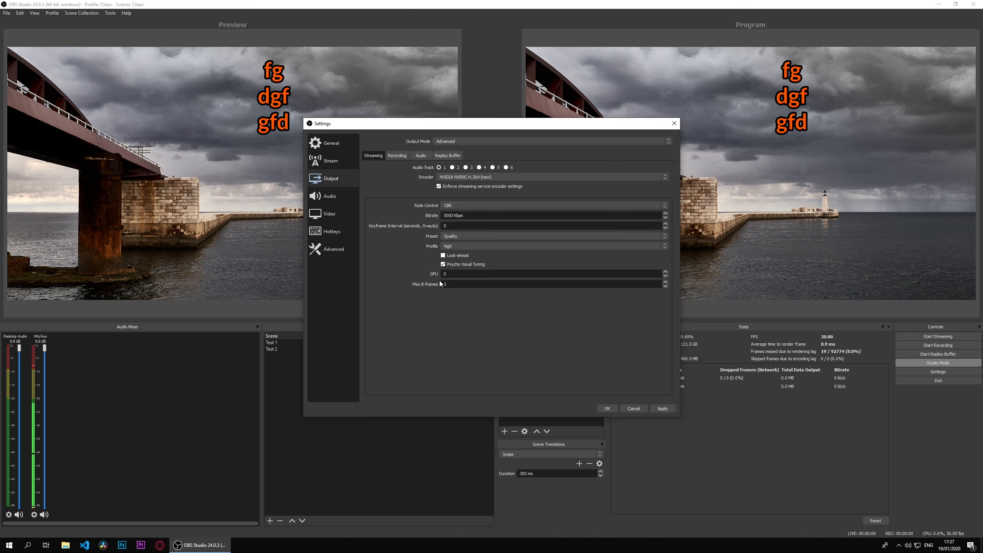
click(453, 247)
click(428, 287)
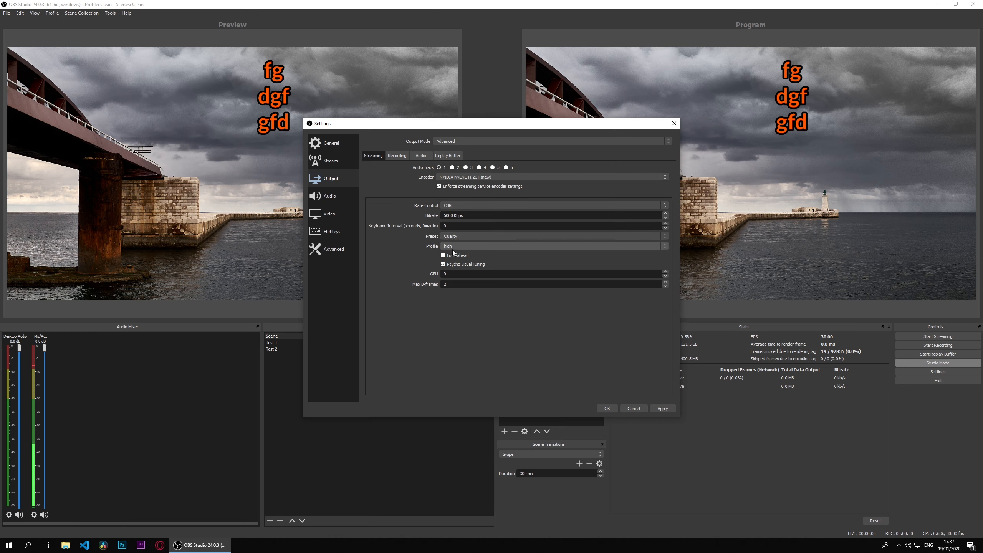
mouse_move(444, 255)
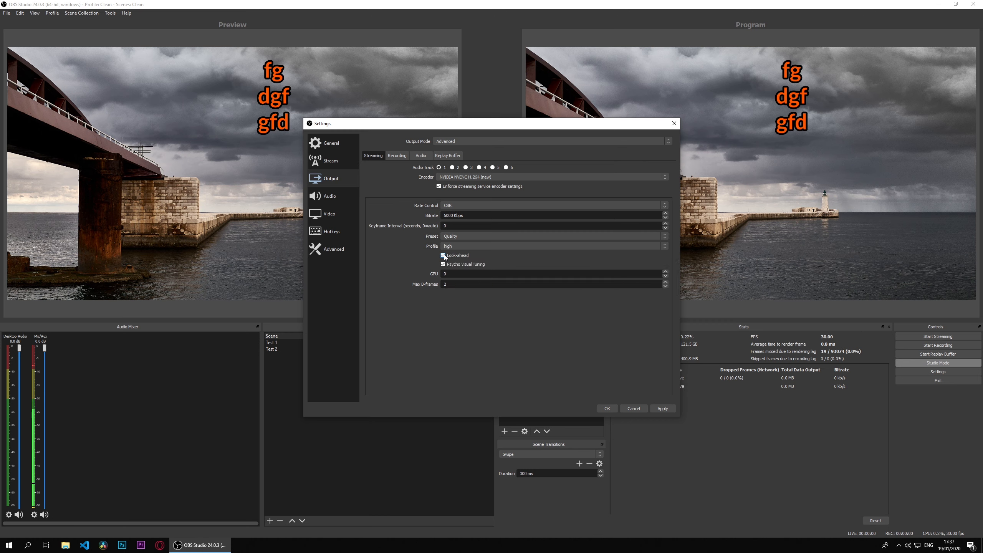
click(444, 255)
- Switch to the web browser, run a connection test on speedtest.net and close the browser
drag(445, 216, 456, 216)
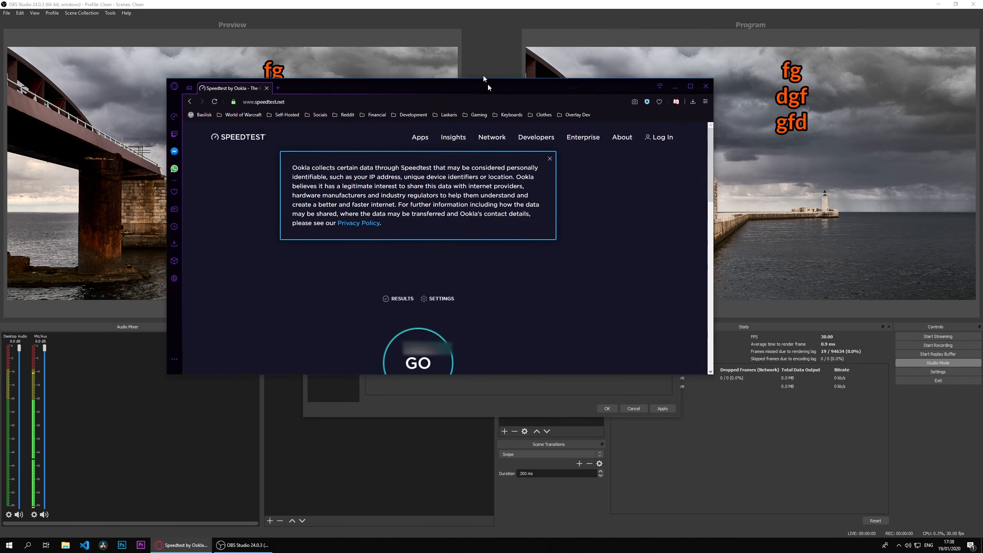
double_click(487, 83)
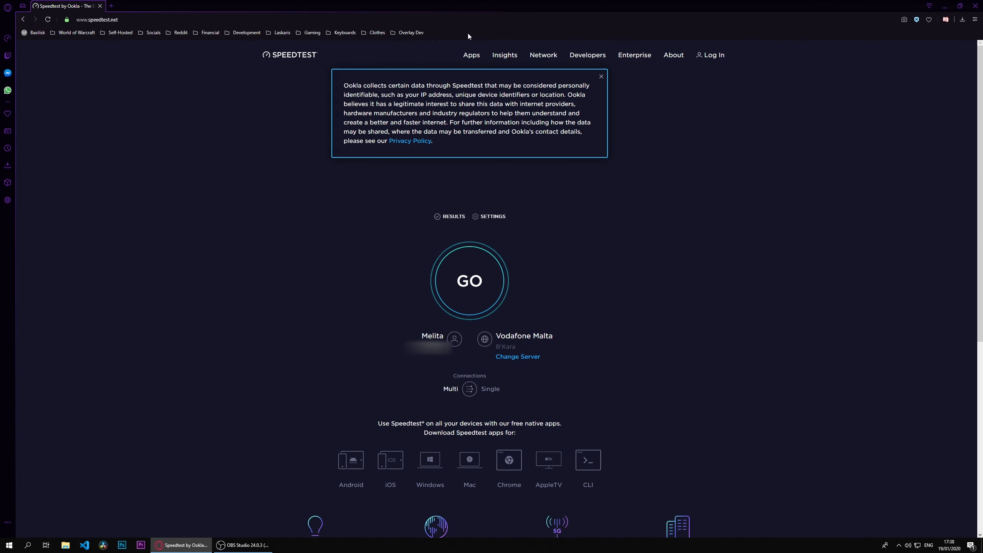
click(469, 281)
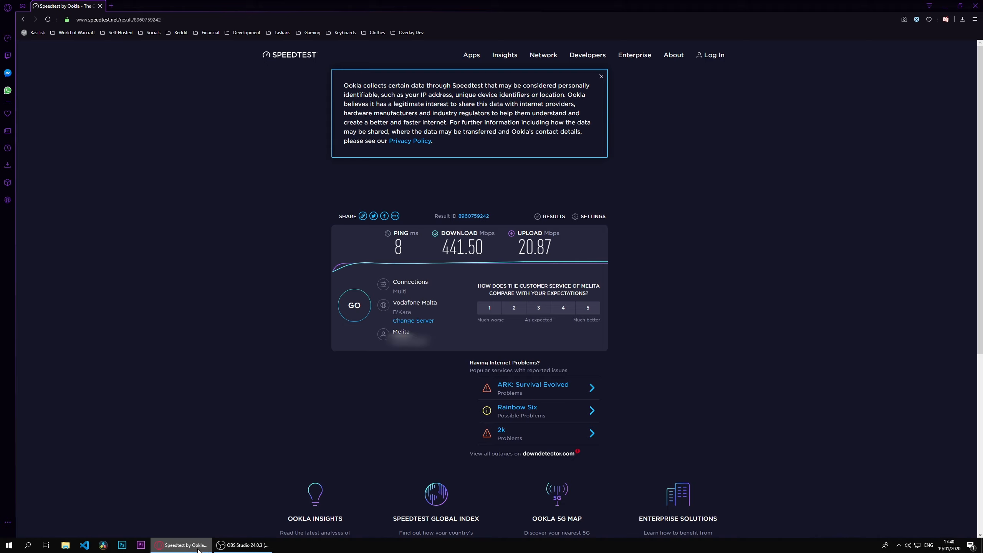
right_click(185, 545)
click(193, 527)
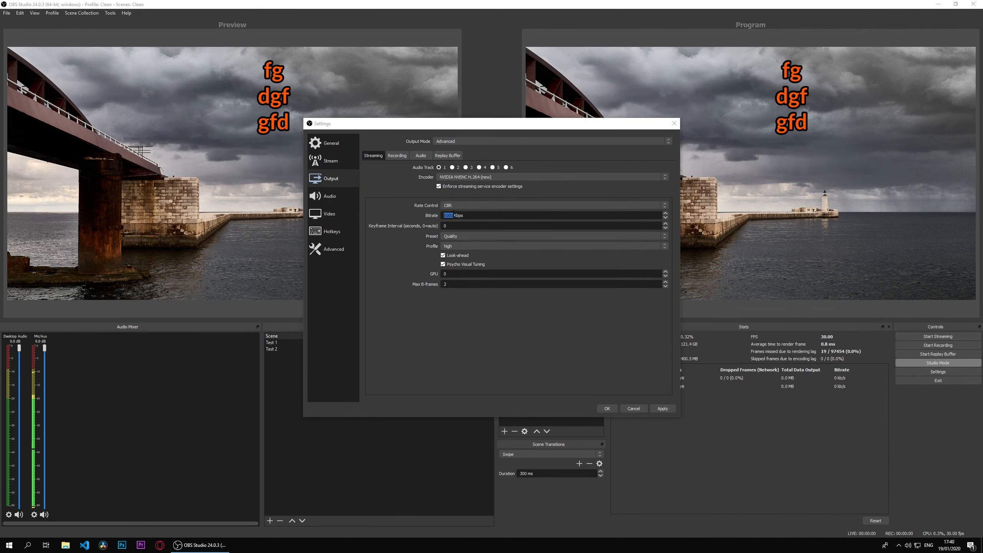
- Set the streaming bitrate to 6000 Kbps
click(458, 214)
key(Delete)
text(6)
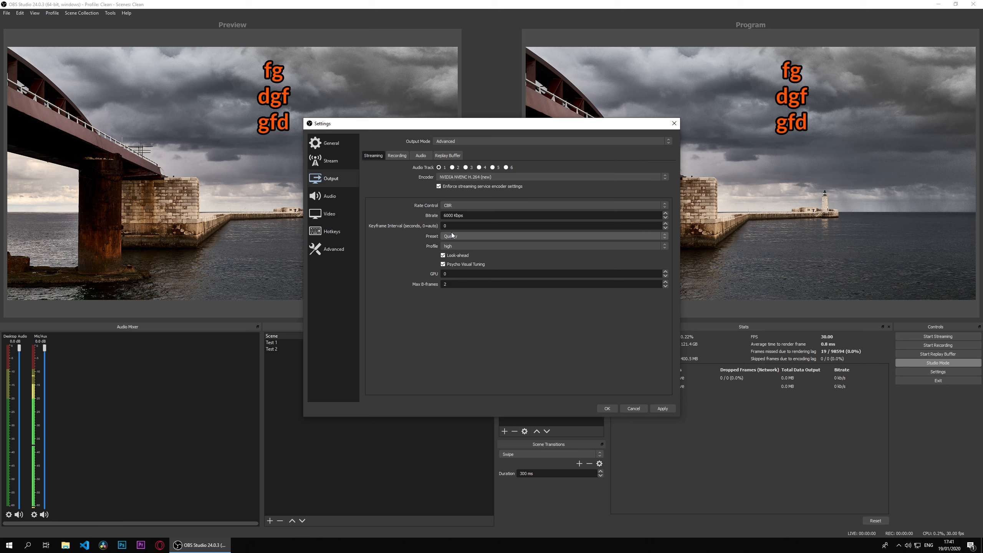
- Set the streaming bitrate to 4400 Kbps
key(Delete)
key(BackSpace)
text(45)
key(BackSpace)
text(4)
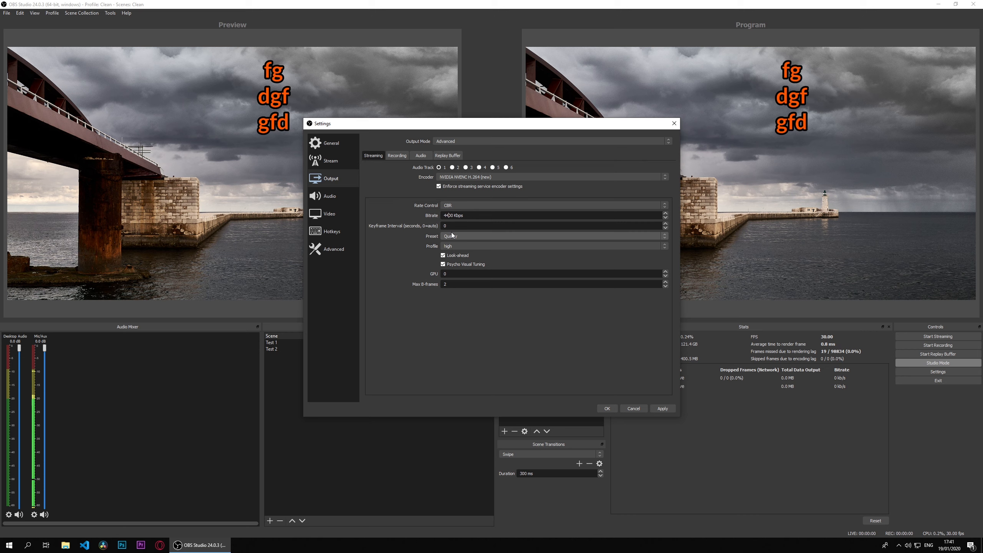
- Review the output audio track bitrates and recheck which audio track the stream uses
click(417, 156)
click(450, 182)
click(440, 173)
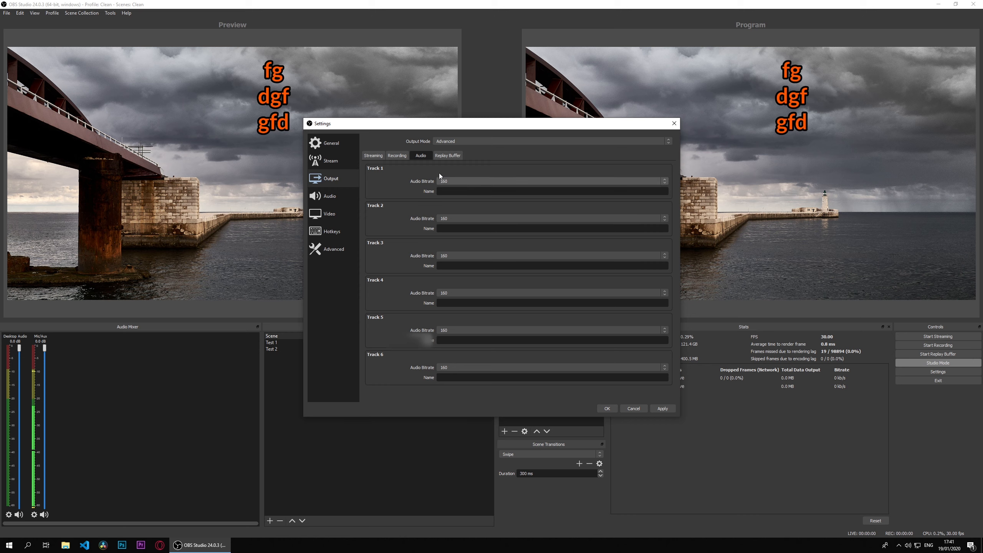
click(368, 156)
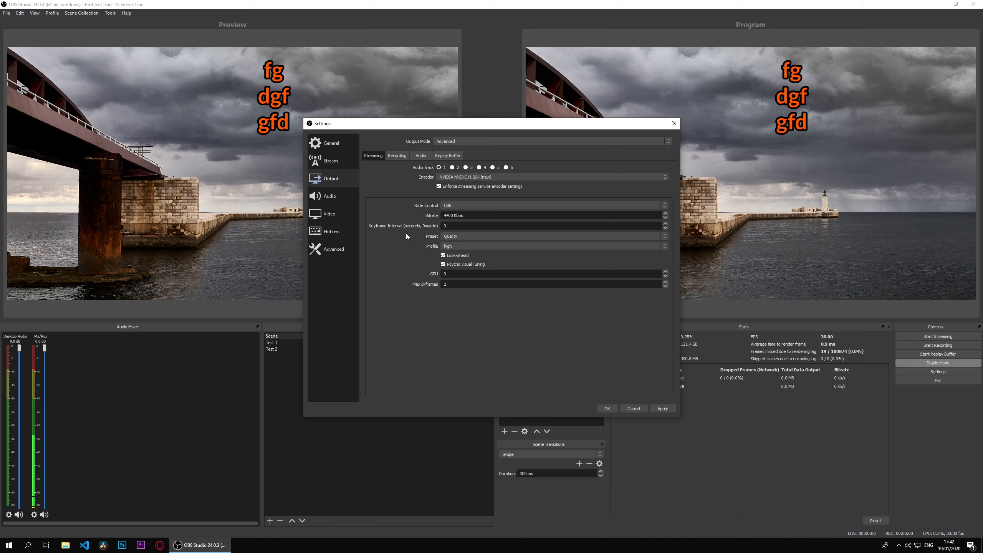
- Look through Track 1's audio bitrate choices and set Track 2's audio bitrate to 320
click(414, 154)
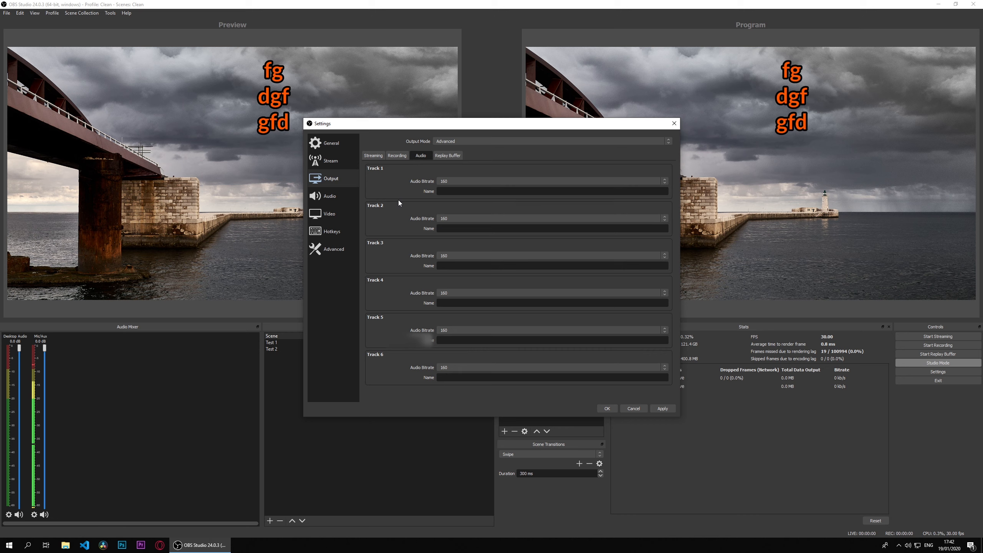
click(447, 182)
click(452, 182)
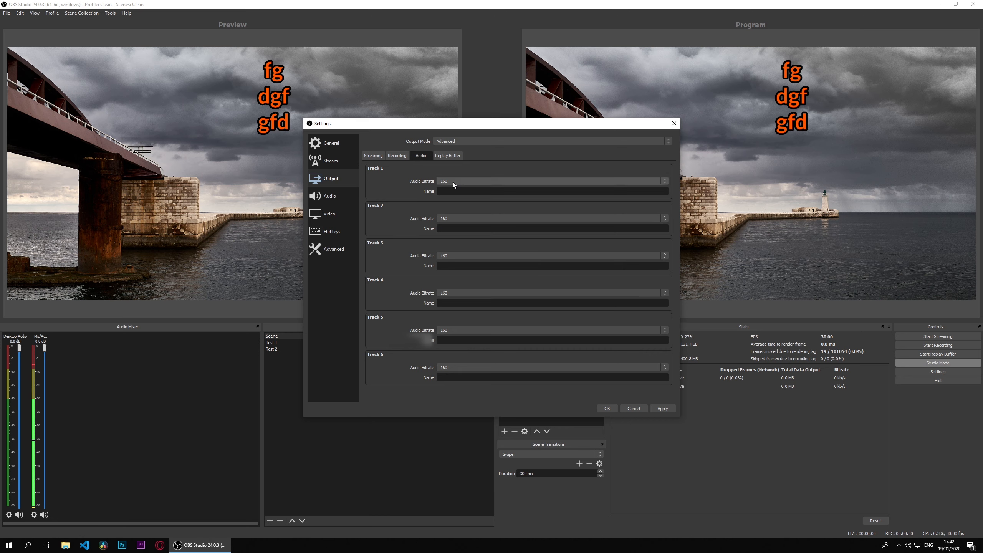
click(466, 220)
click(460, 265)
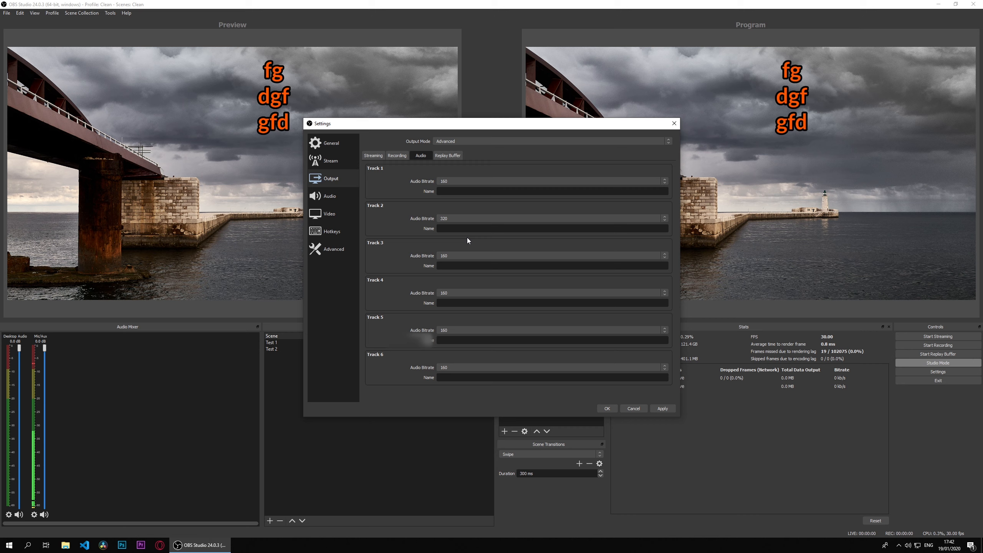
- Open the Replay Buffer output settings and examine the Enable Replay Buffer option
click(449, 156)
click(393, 168)
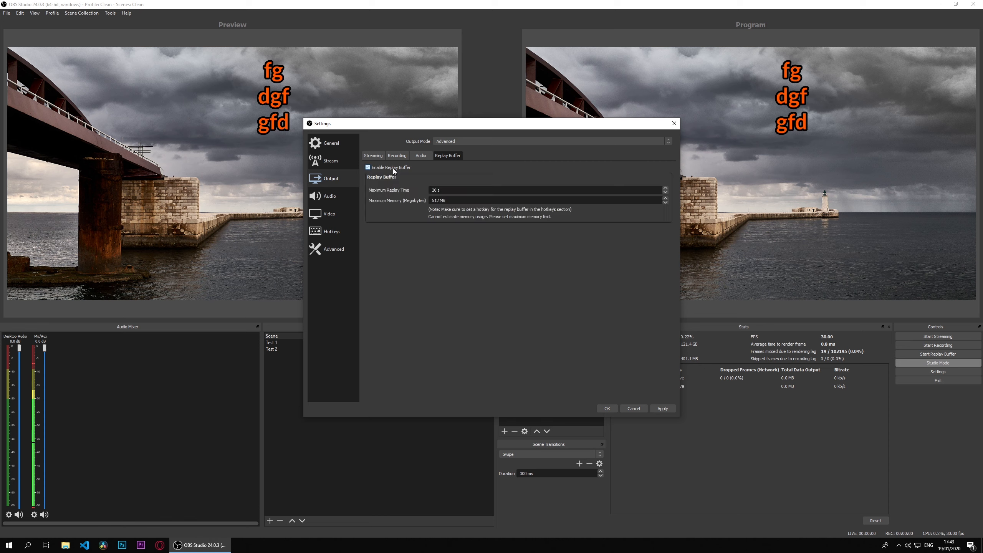